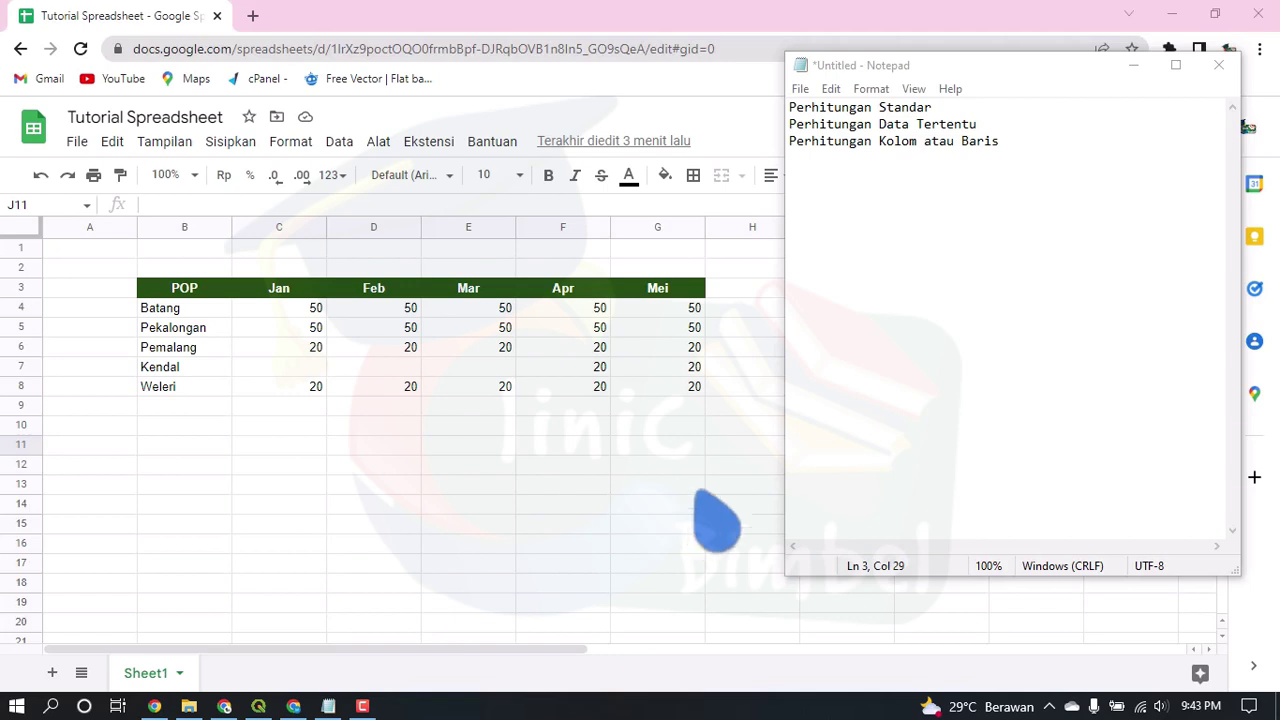
# Step: Replace the word "Perhitungan" with "Penjumlahan" at the start of all three lines in the notes
pyautogui.click(851, 107)
pyautogui.doubleClick(851, 107)
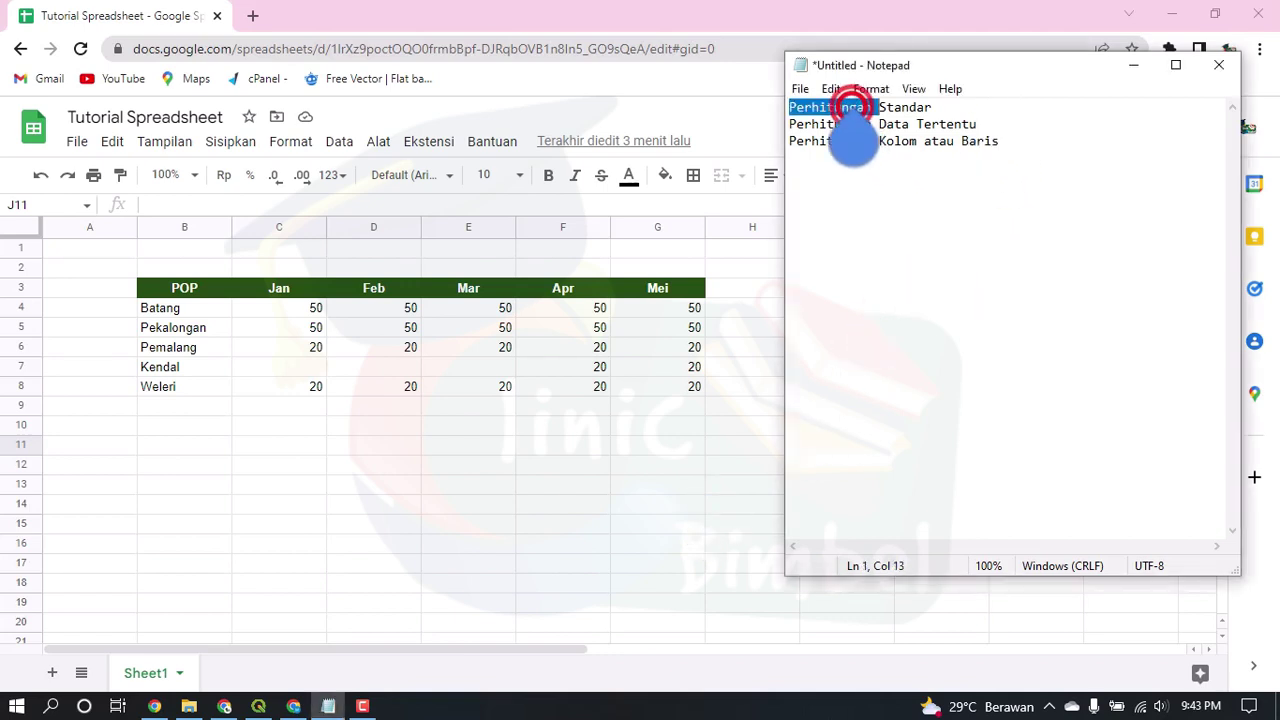
pyautogui.write('Penjumla')
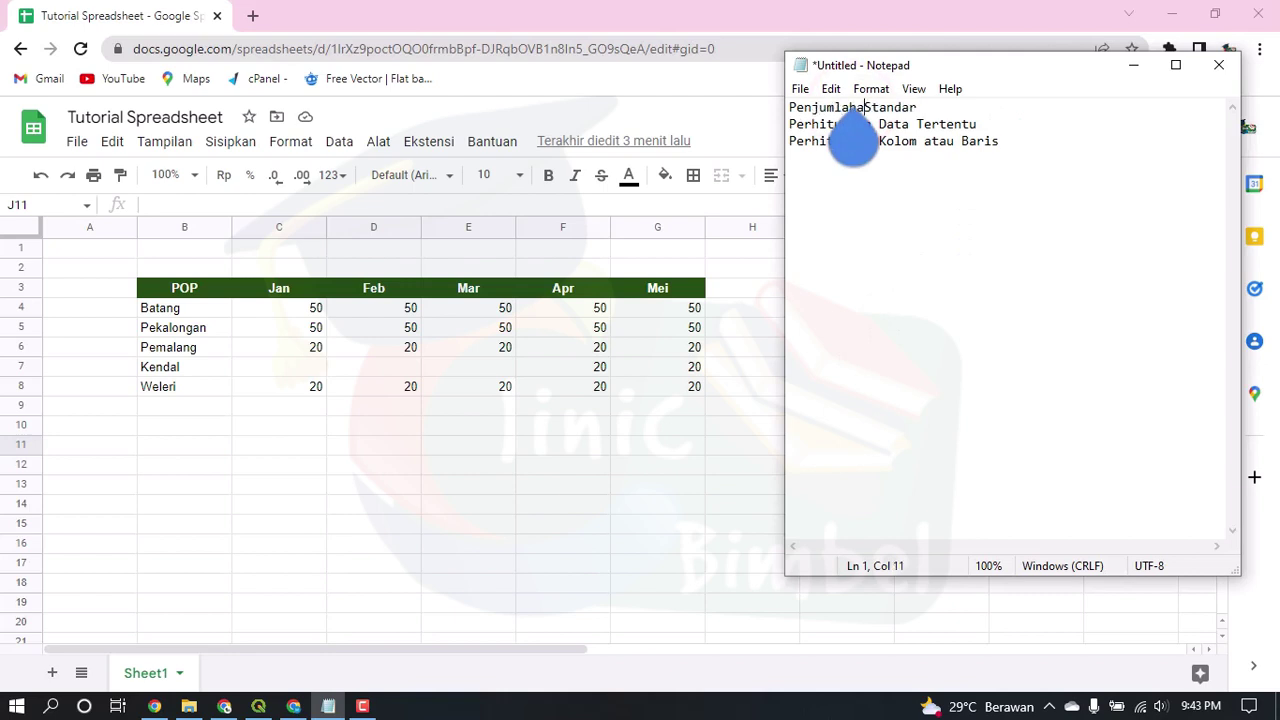
pyautogui.write('han')
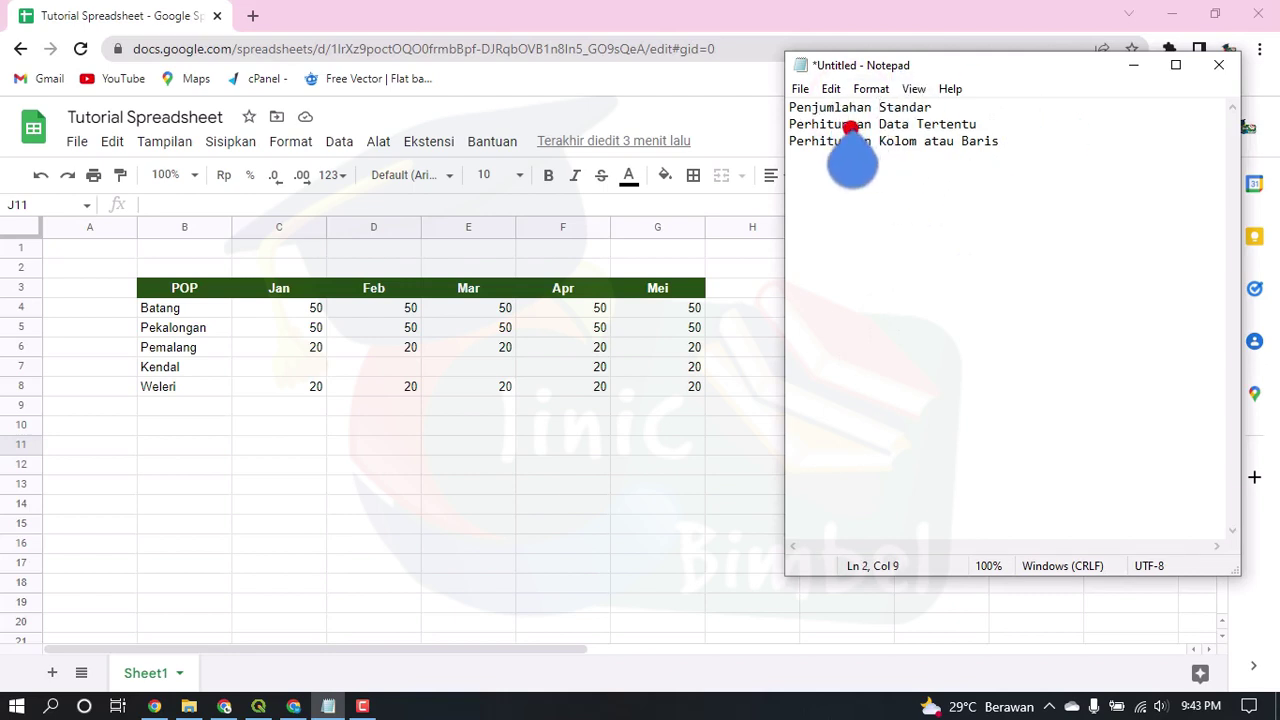
pyautogui.doubleClick(850, 124)
pyautogui.write('Penjumlahan')
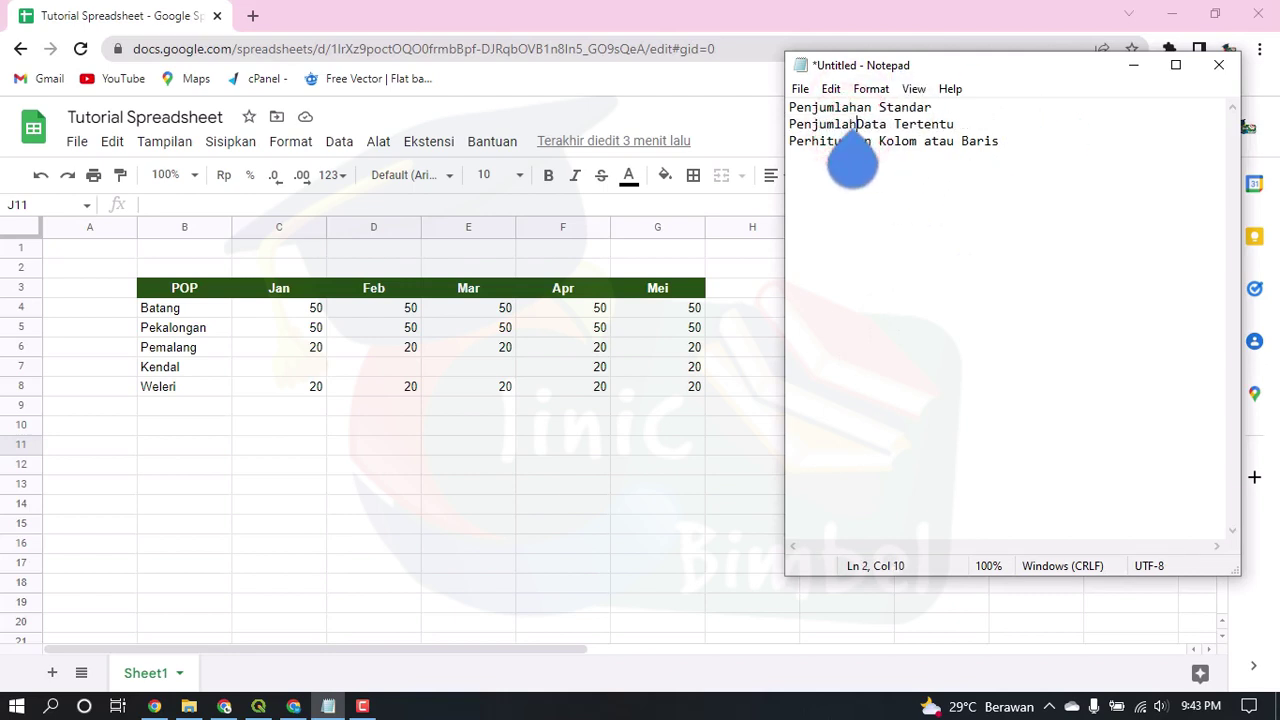
pyautogui.doubleClick(831, 141)
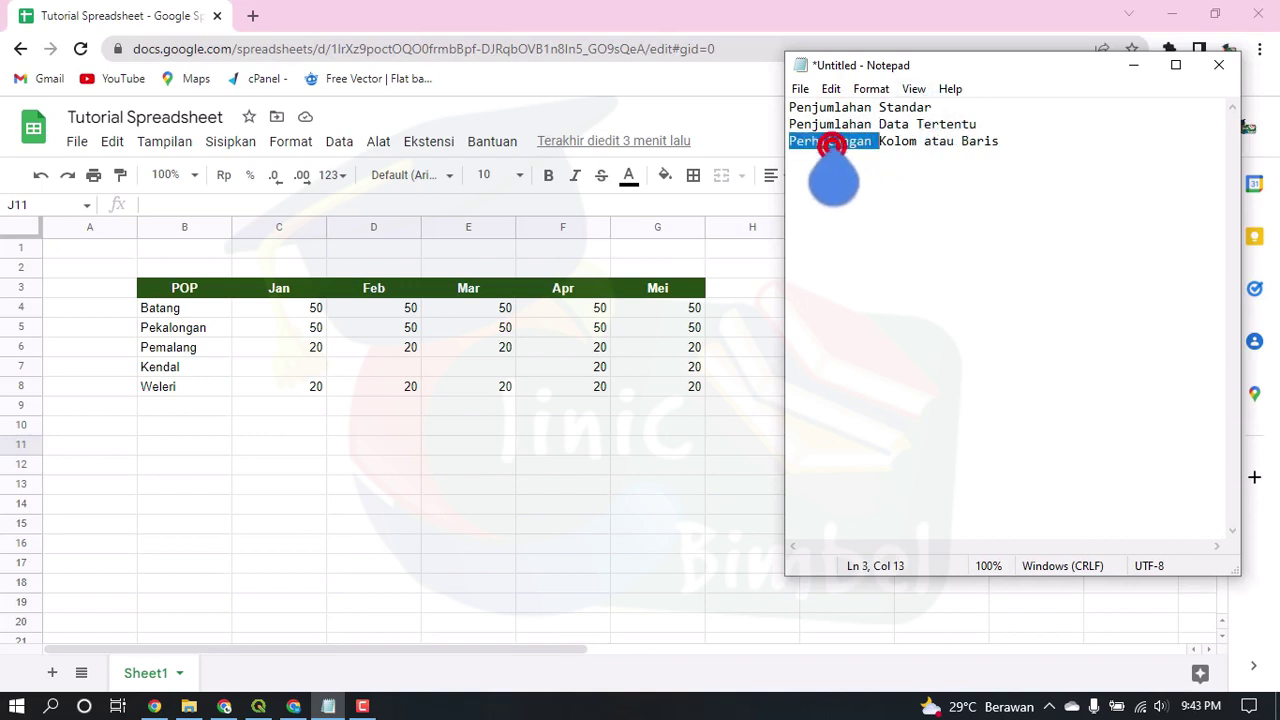
pyautogui.write('Penjumlah')
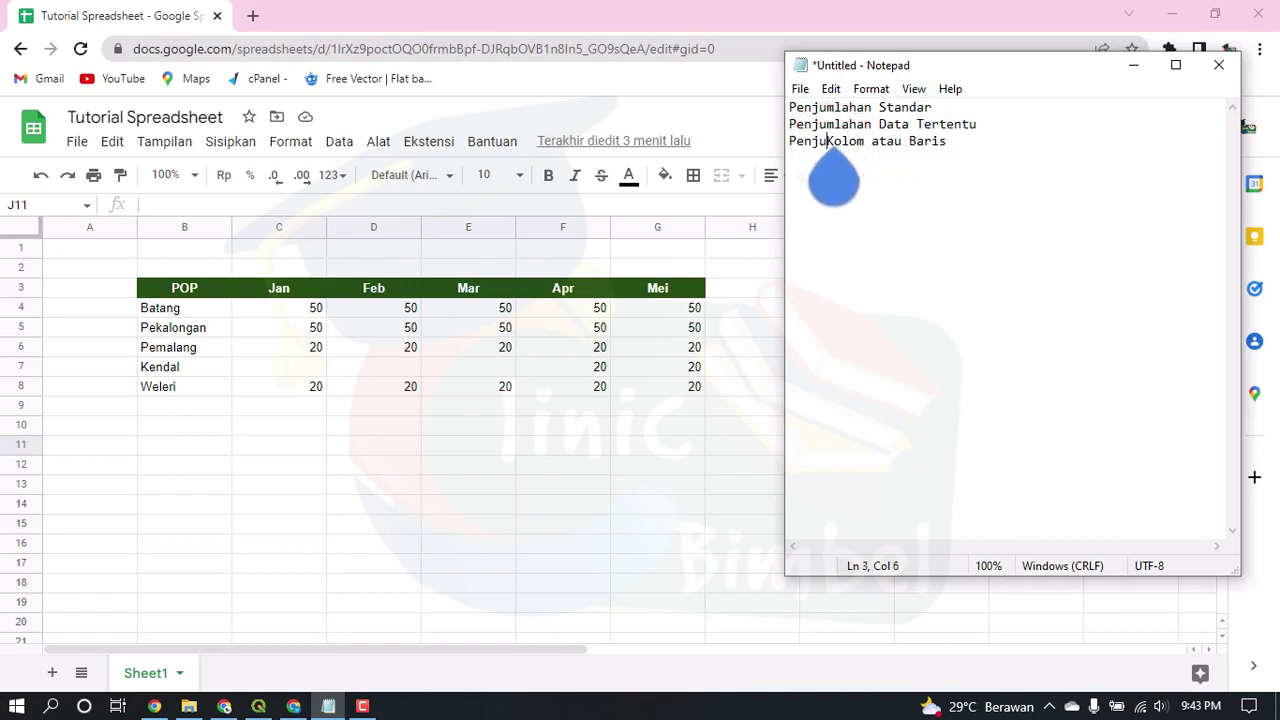
pyautogui.write('an')
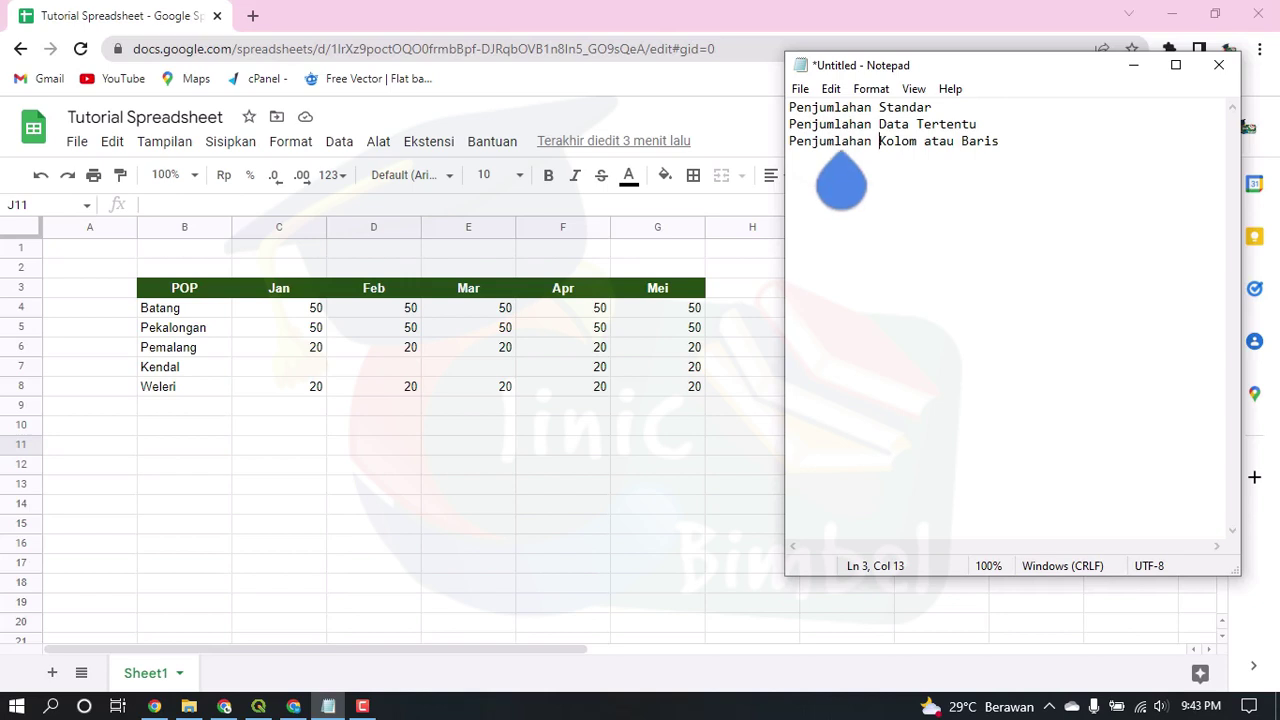
# Step: Switch to the Google Sheets spreadsheet and enter the addition formula =50+20+20 in cell B10
pyautogui.click(191, 424)
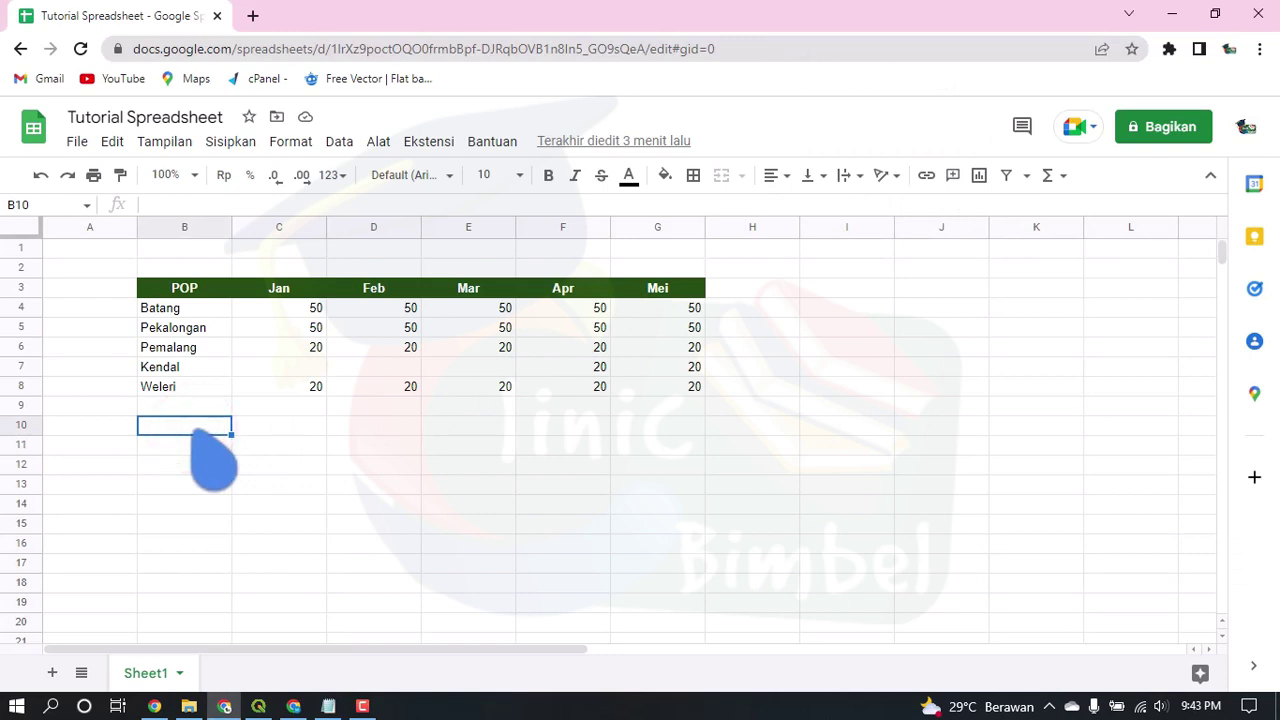
pyautogui.write('=')
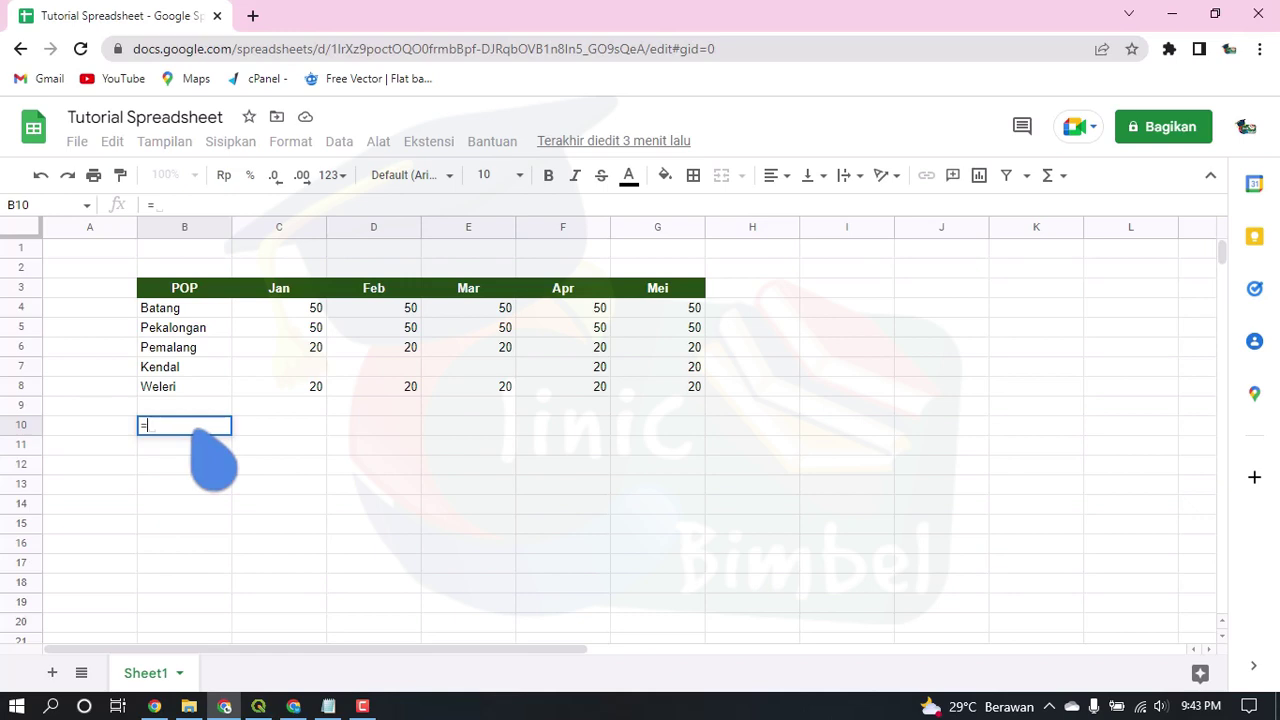
pyautogui.write('50')
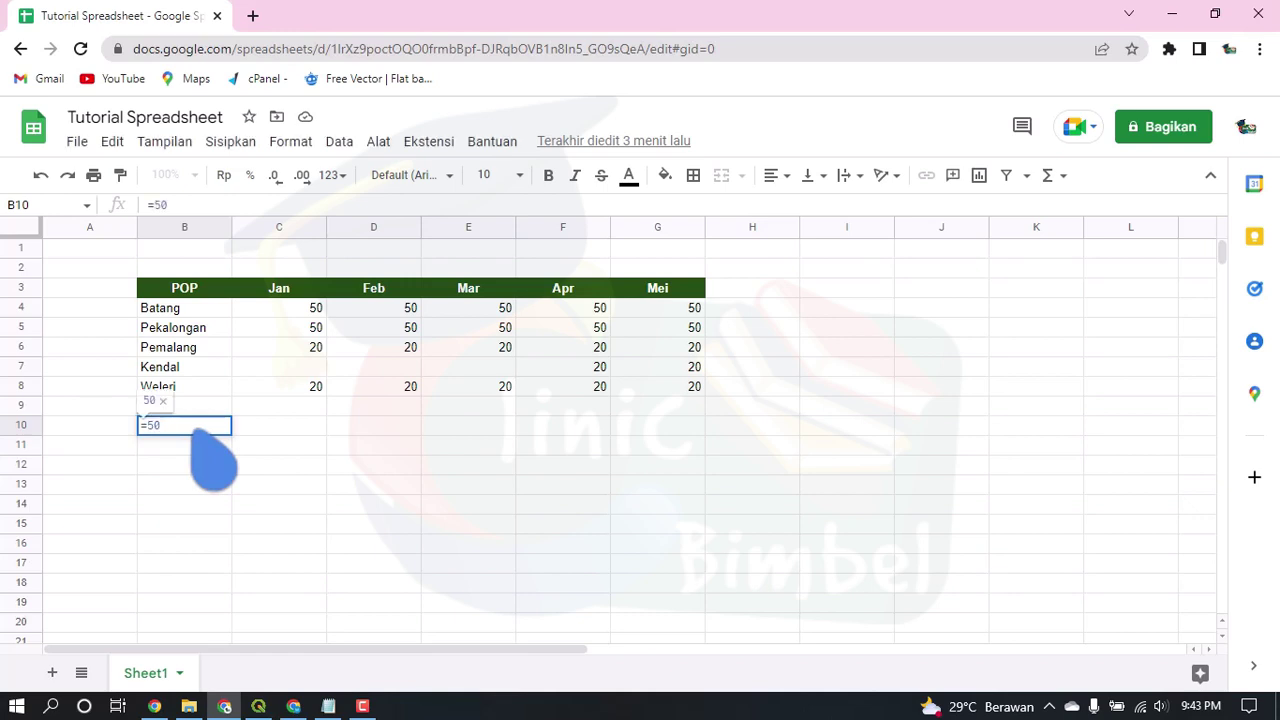
pyautogui.write('+')
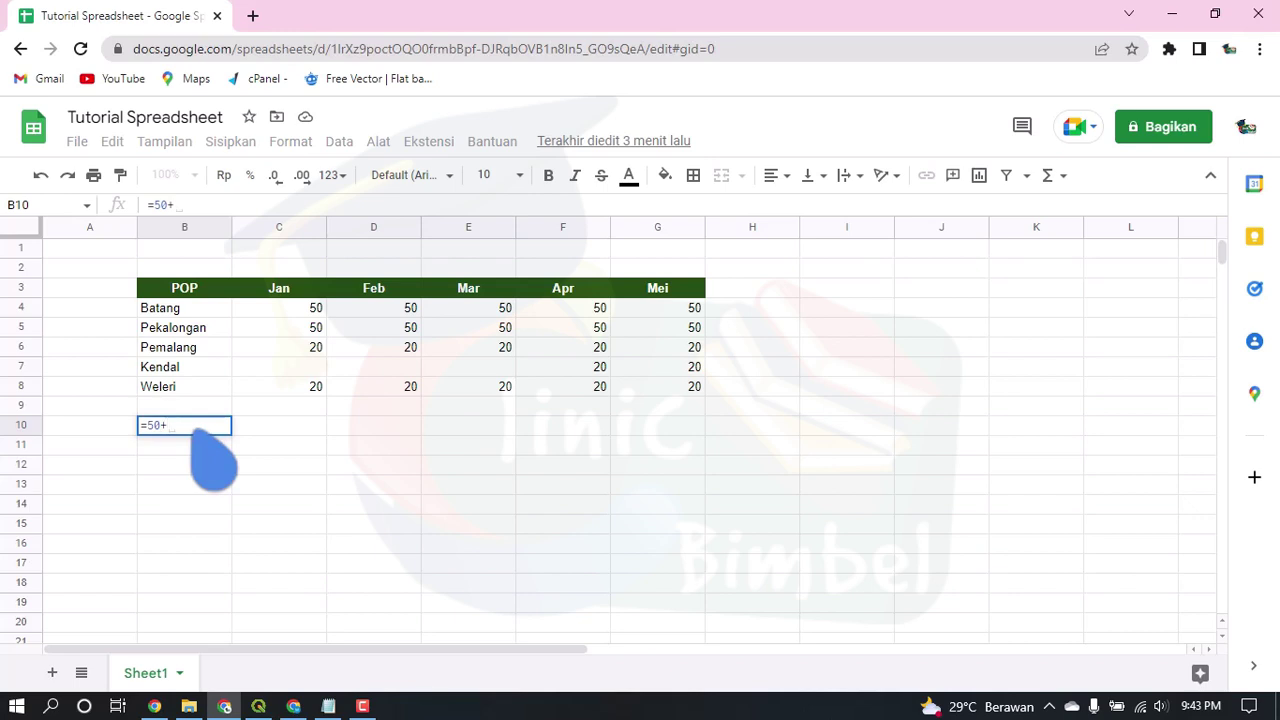
pyautogui.write('20+20')
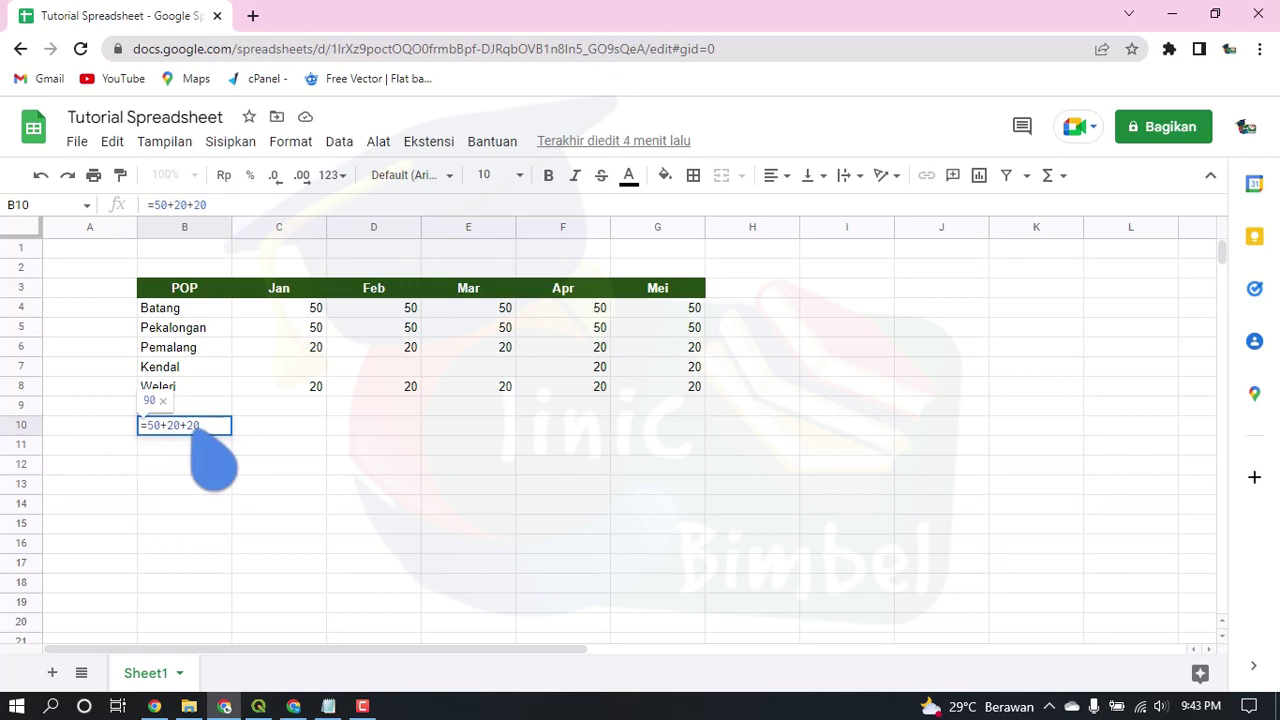
pyautogui.press('Return')
pyautogui.click(211, 421)
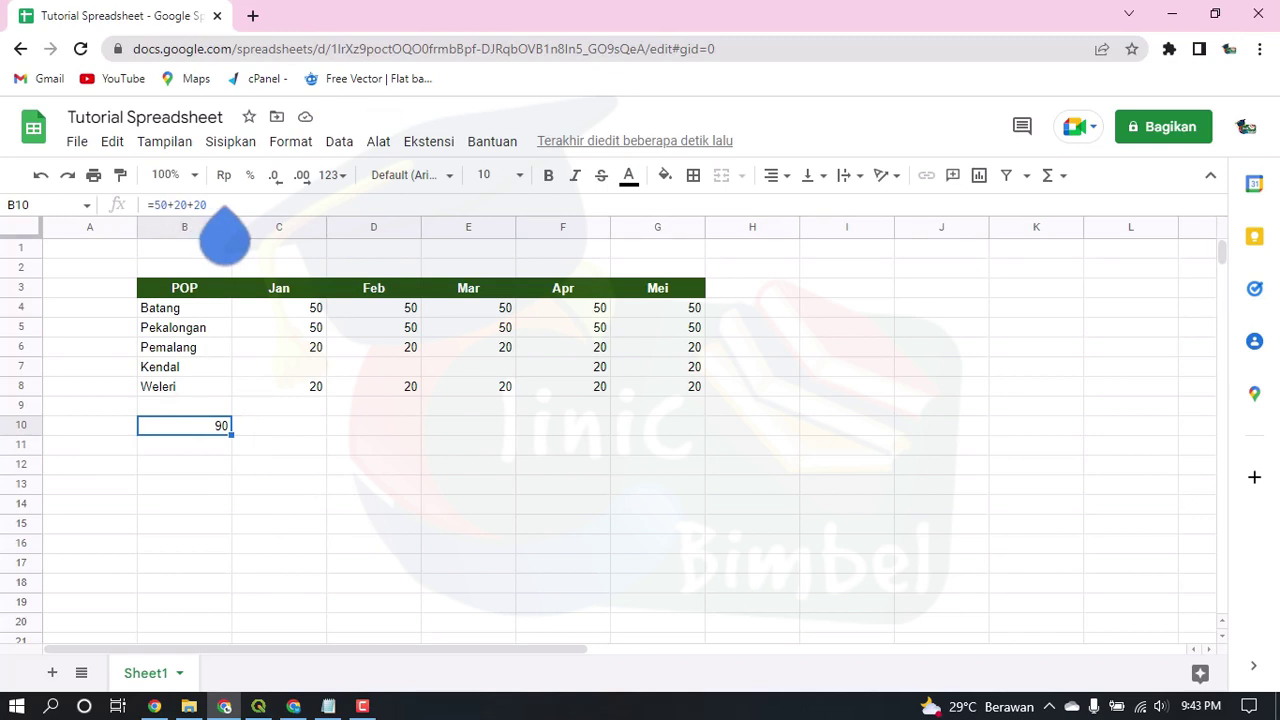
# Step: Enter the addition formula =20+40+10 in cell B11
pyautogui.click(206, 448)
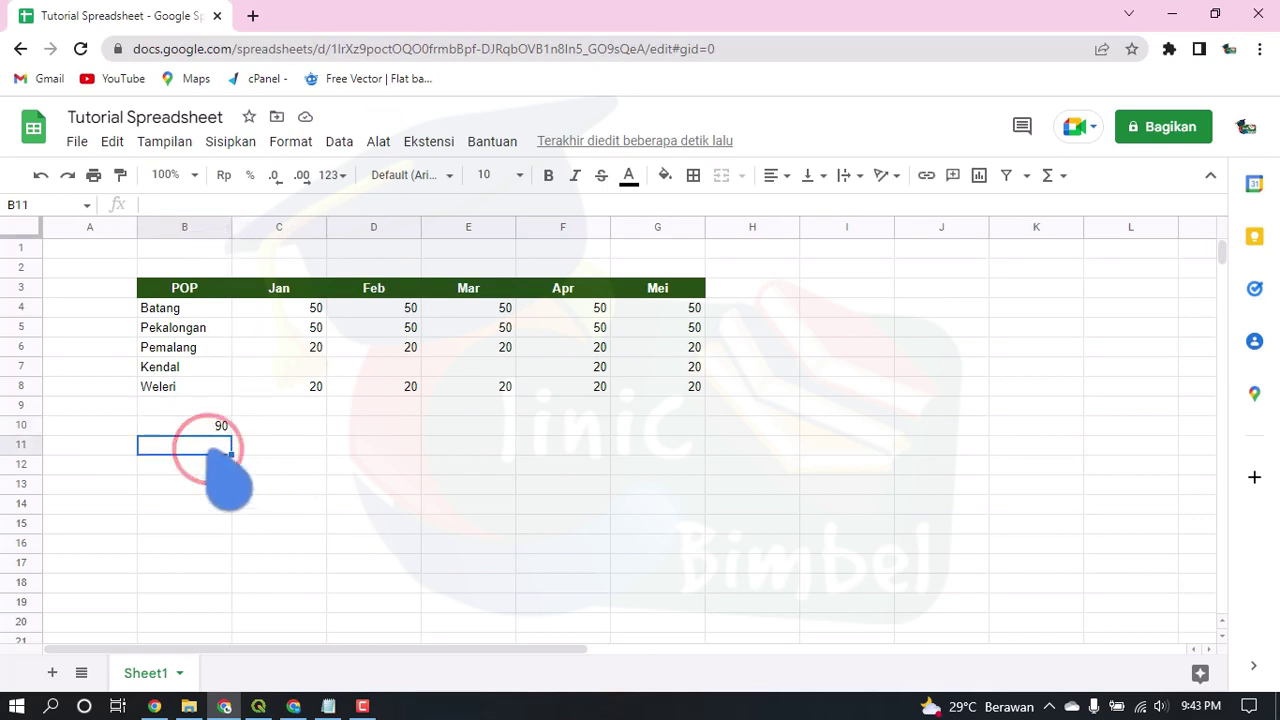
pyautogui.write('=')
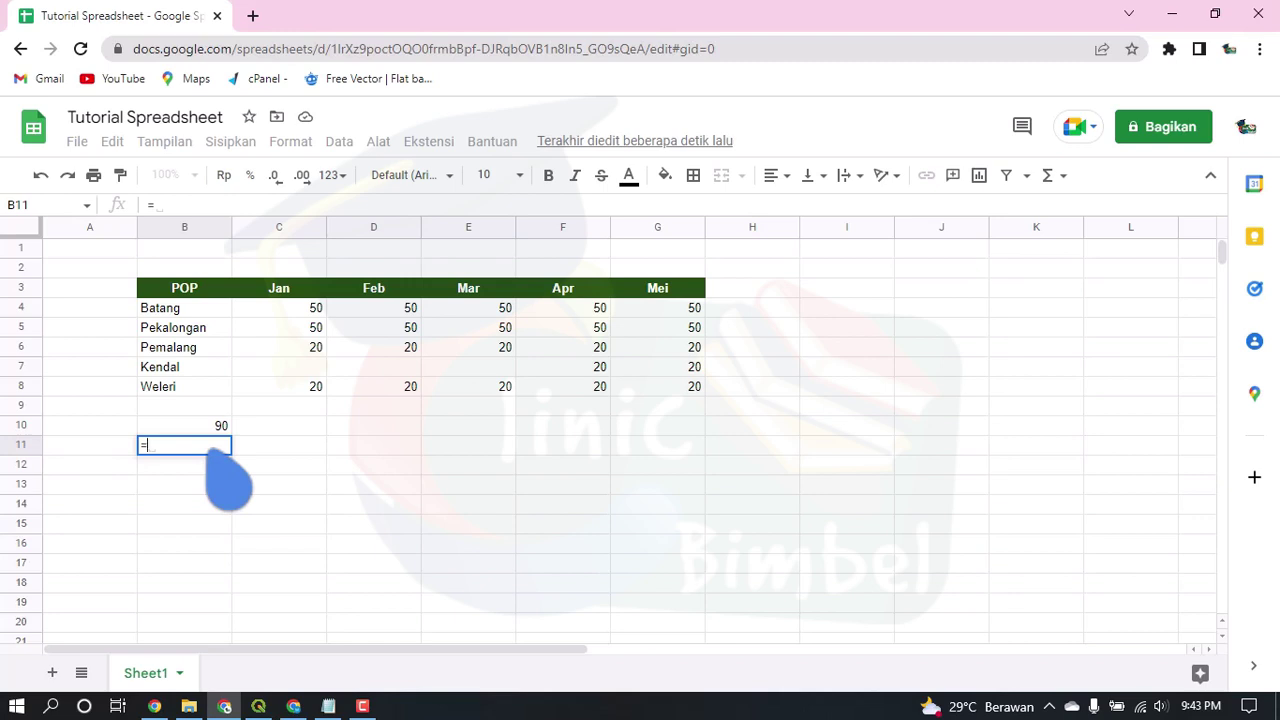
pyautogui.write('20+40+10')
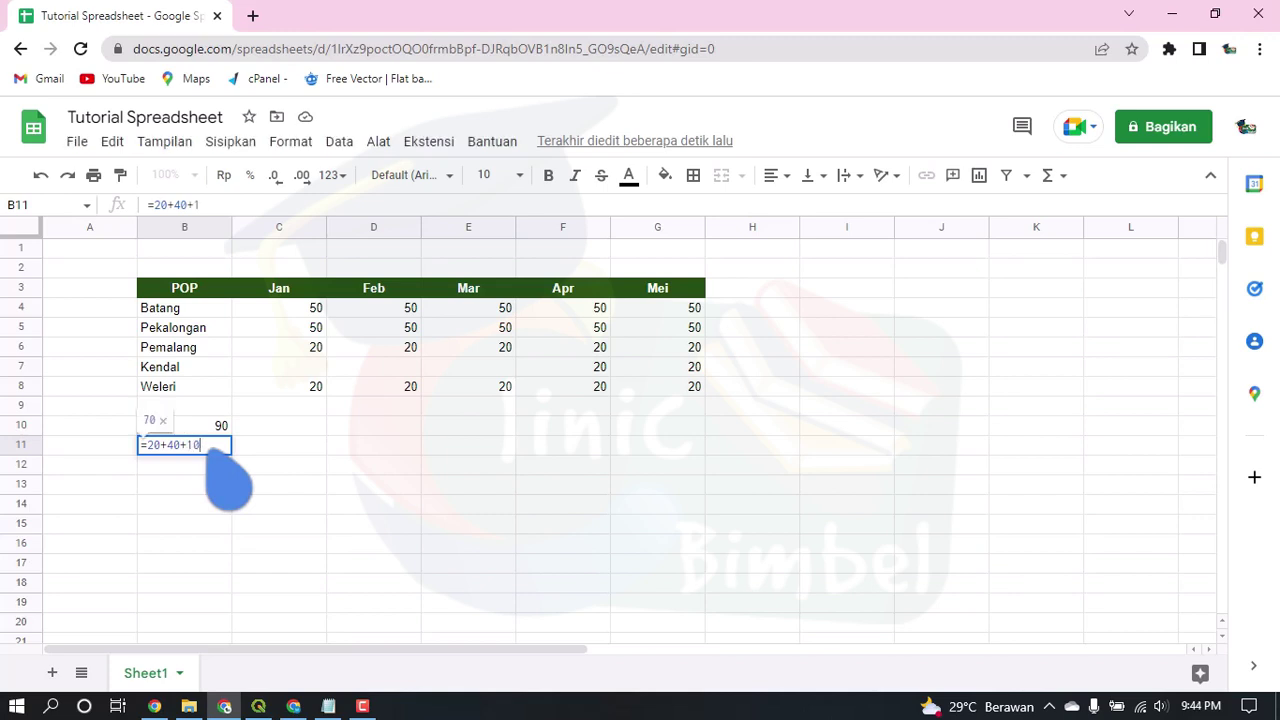
pyautogui.press('Return')
pyautogui.click(214, 444)
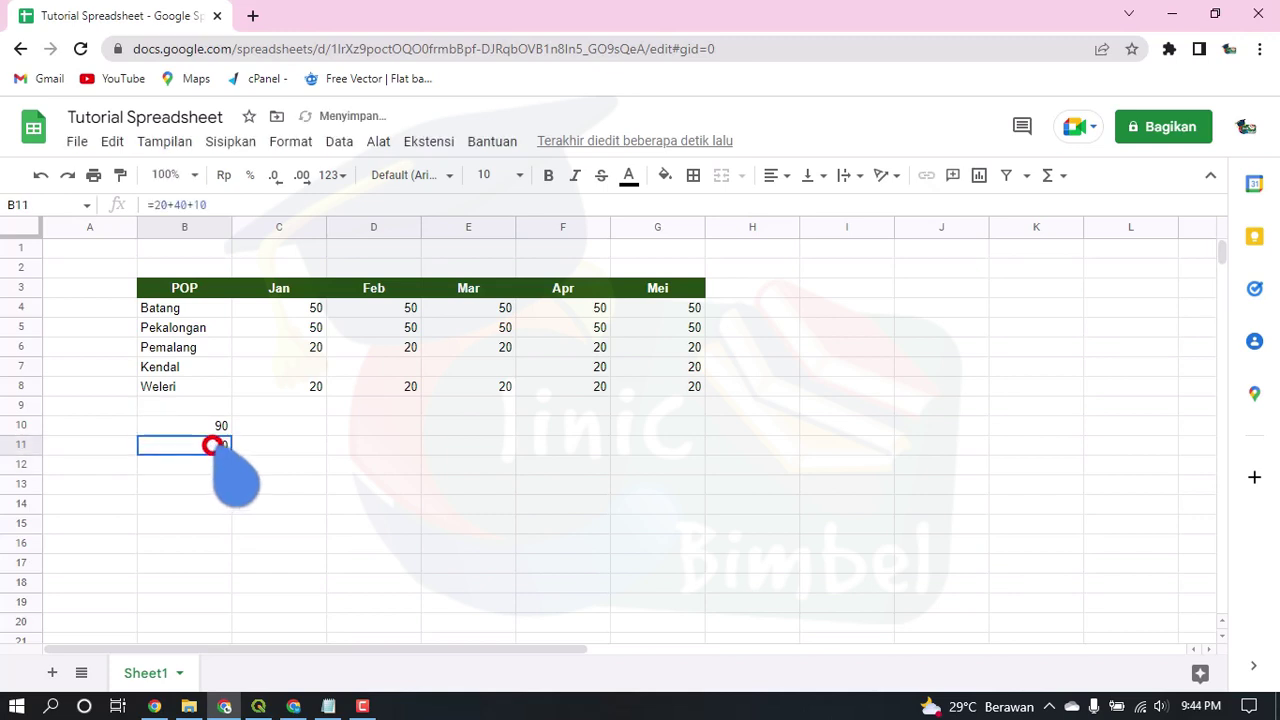
# Step: Examine the typed-number addition formulas in cells B10 and B11
pyautogui.click(360, 486)
pyautogui.moveTo(214, 427)
pyautogui.mouseDown()
pyautogui.moveTo(228, 431)
pyautogui.moveTo(214, 446)
pyautogui.mouseUp()
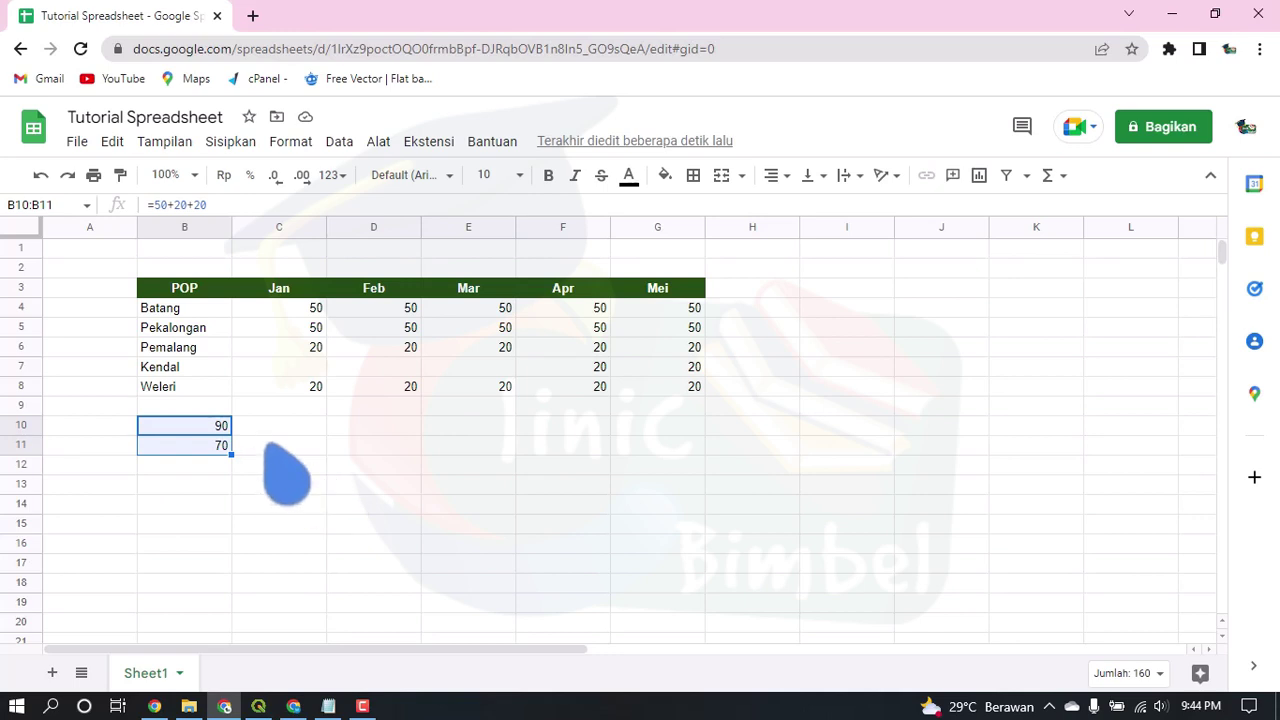
pyautogui.moveTo(231, 454); pyautogui.dragTo(210, 433)
pyautogui.click(210, 431)
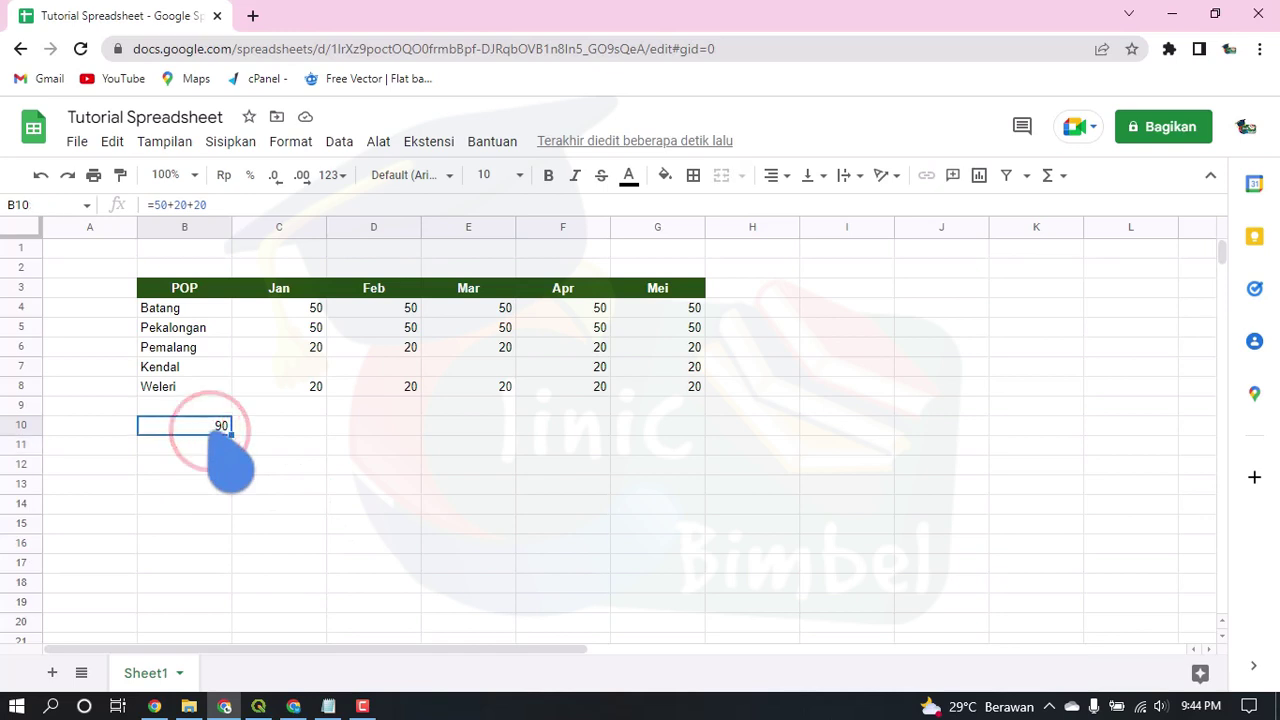
pyautogui.doubleClick(210, 431)
pyautogui.press('Return')
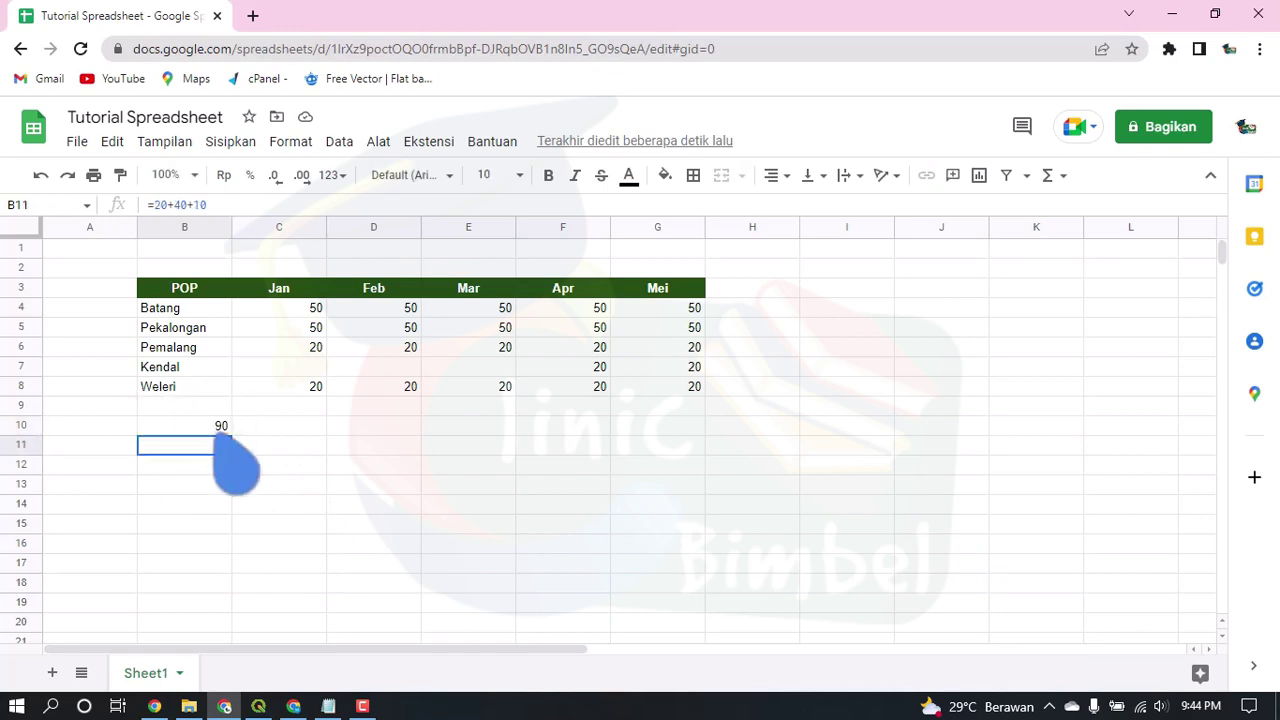
# Step: Try to enter the incomplete formula =50+20+ in cell B12 and dismiss the error message
pyautogui.click(195, 464)
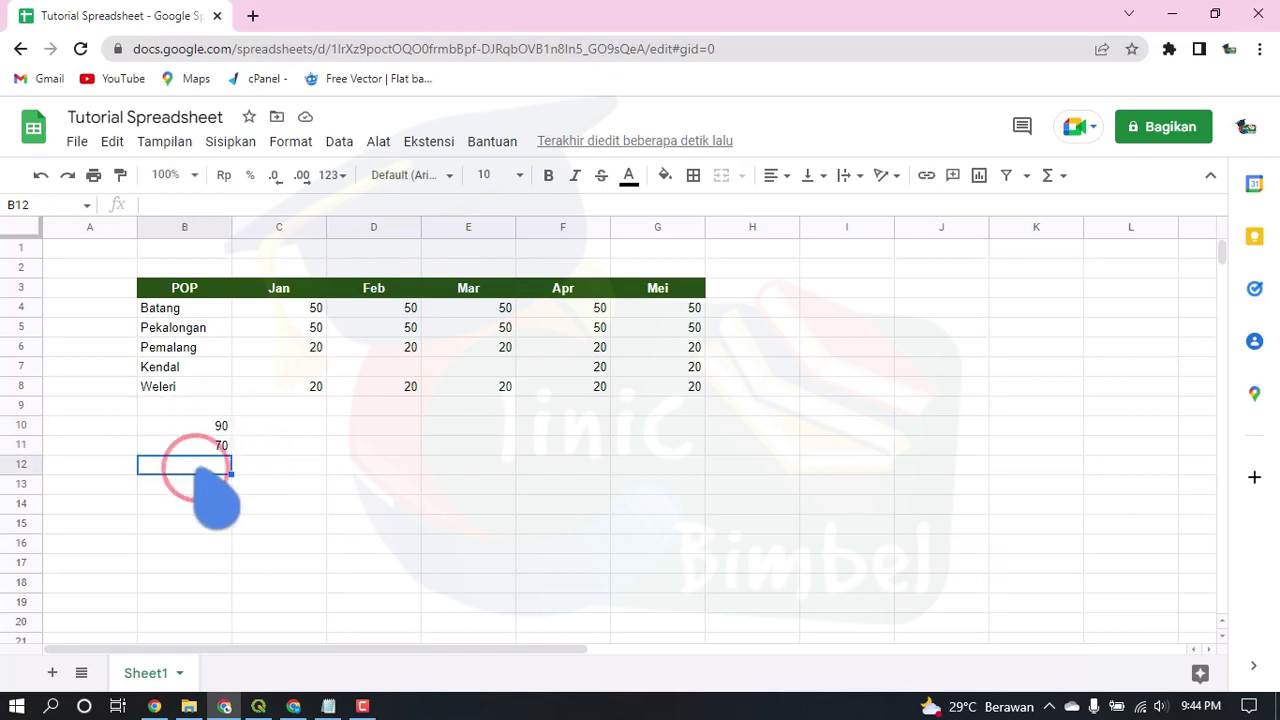
pyautogui.write('=50')
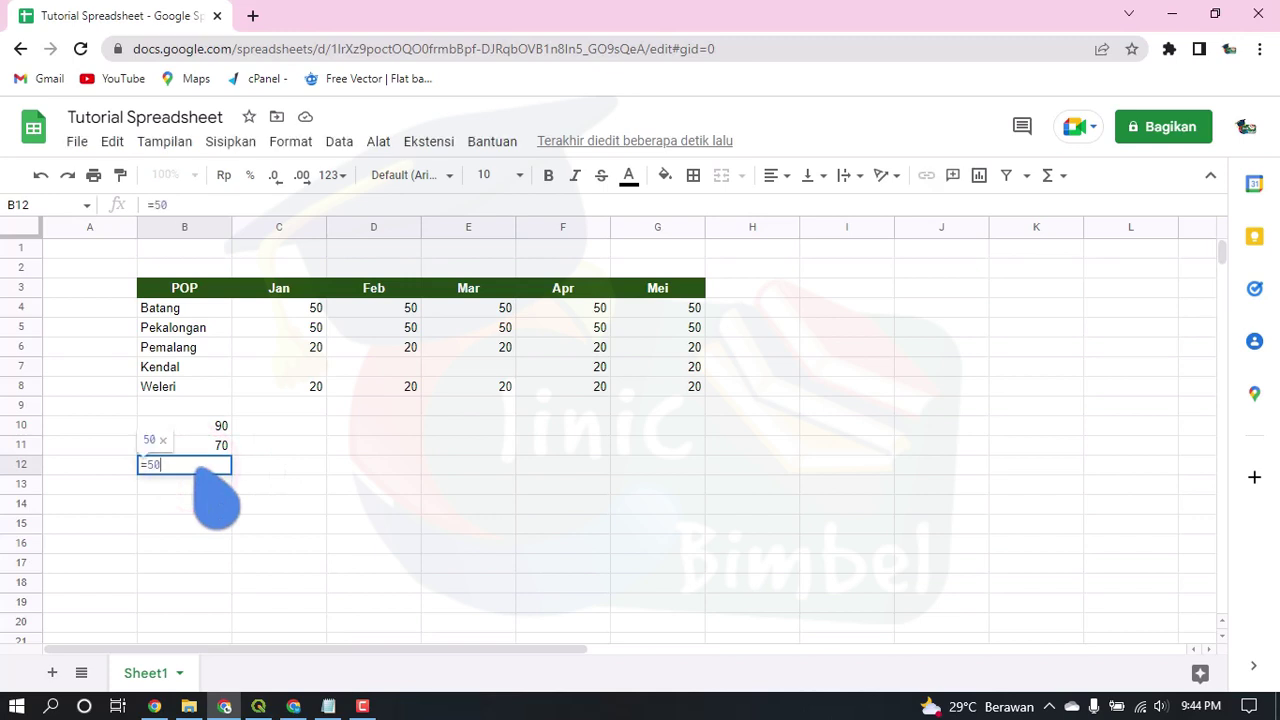
pyautogui.write('+20+')
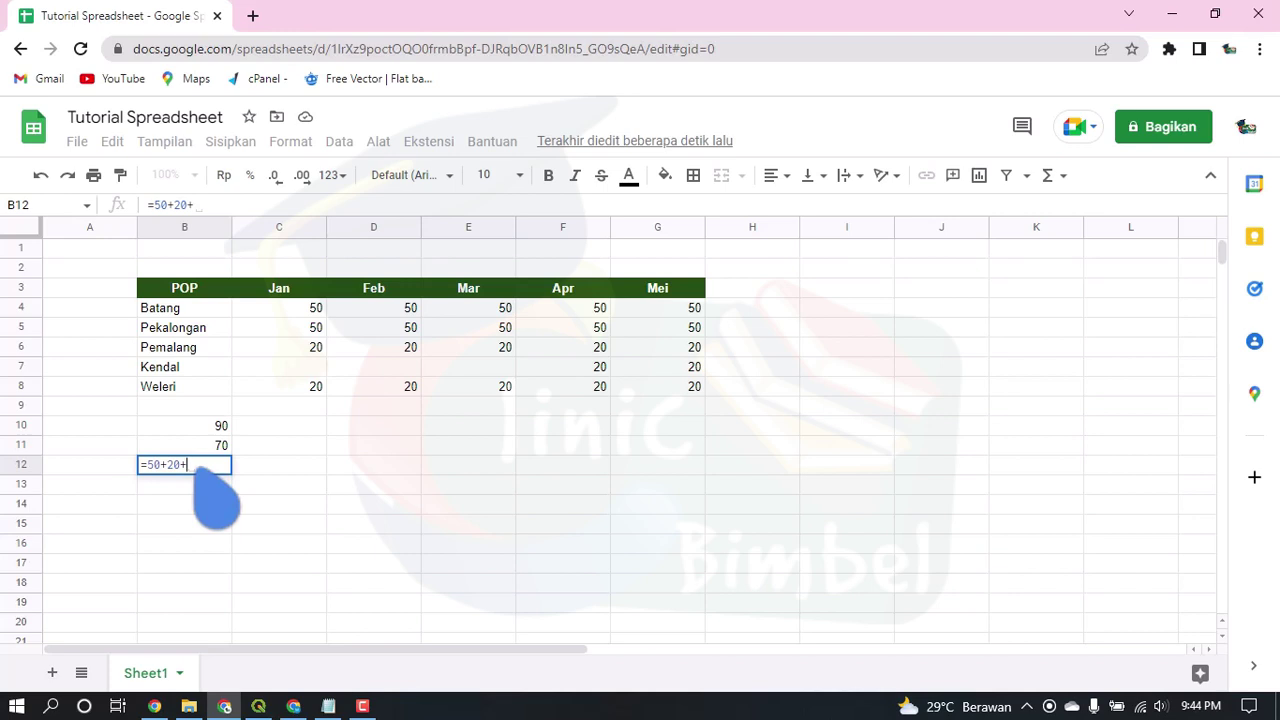
pyautogui.press('Return')
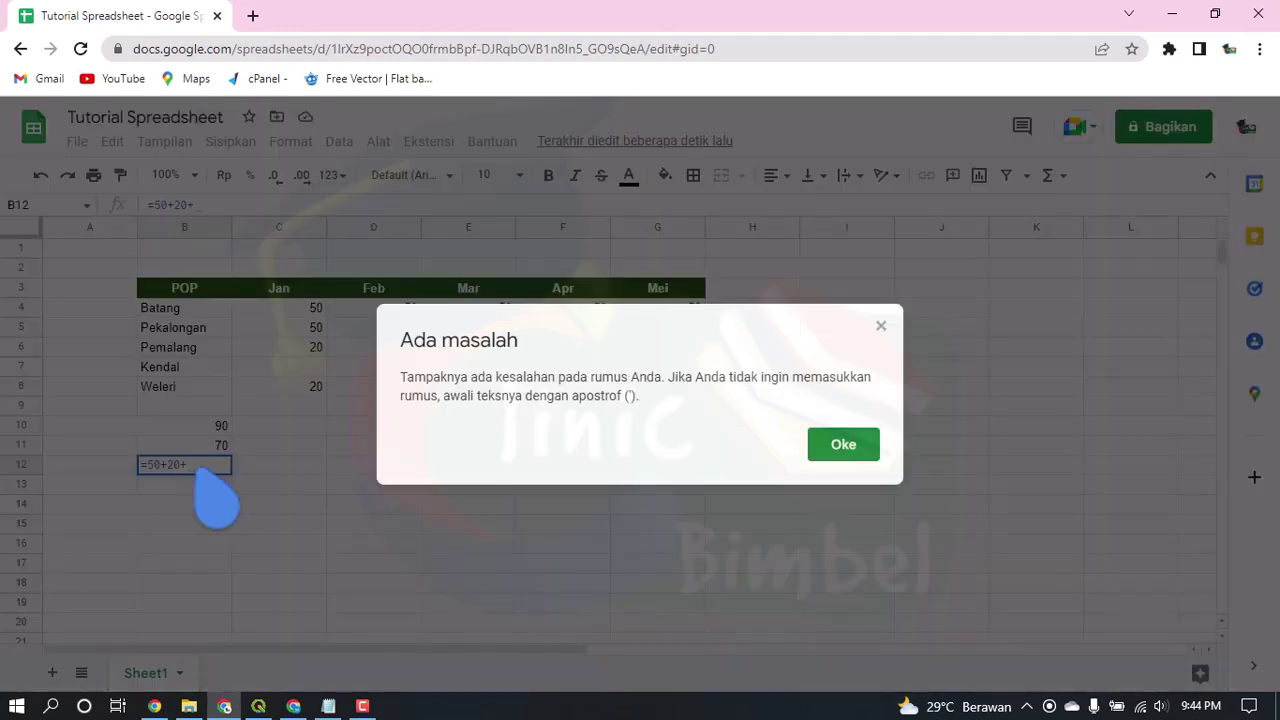
pyautogui.click(866, 448)
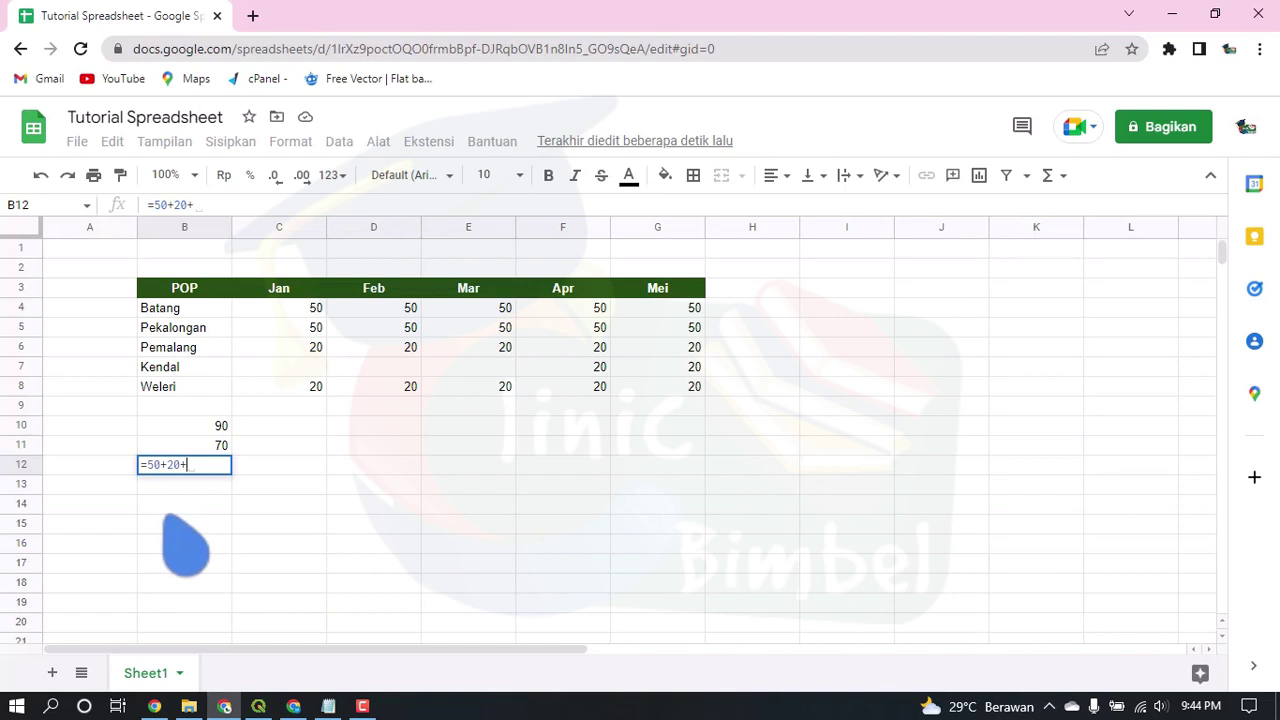
# Step: Complete the formula in cell B12 as =50+20+10
pyautogui.write('10')
pyautogui.press('Return')
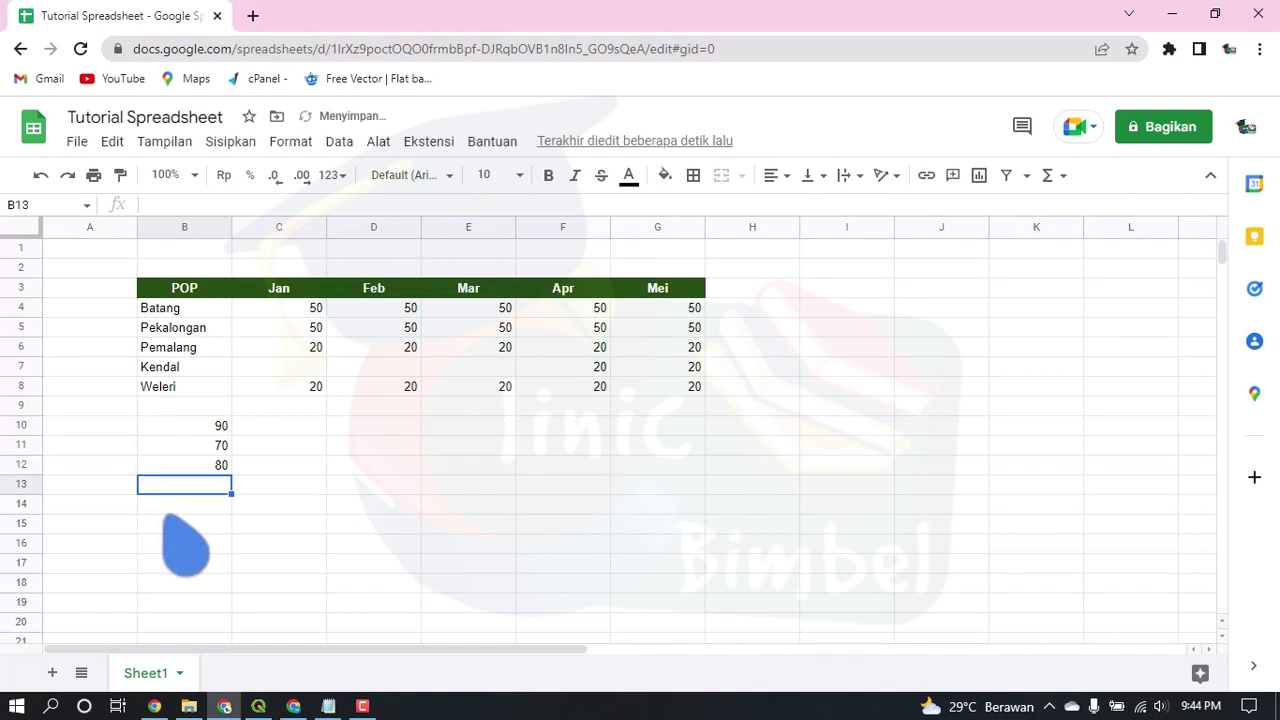
pyautogui.click(218, 464)
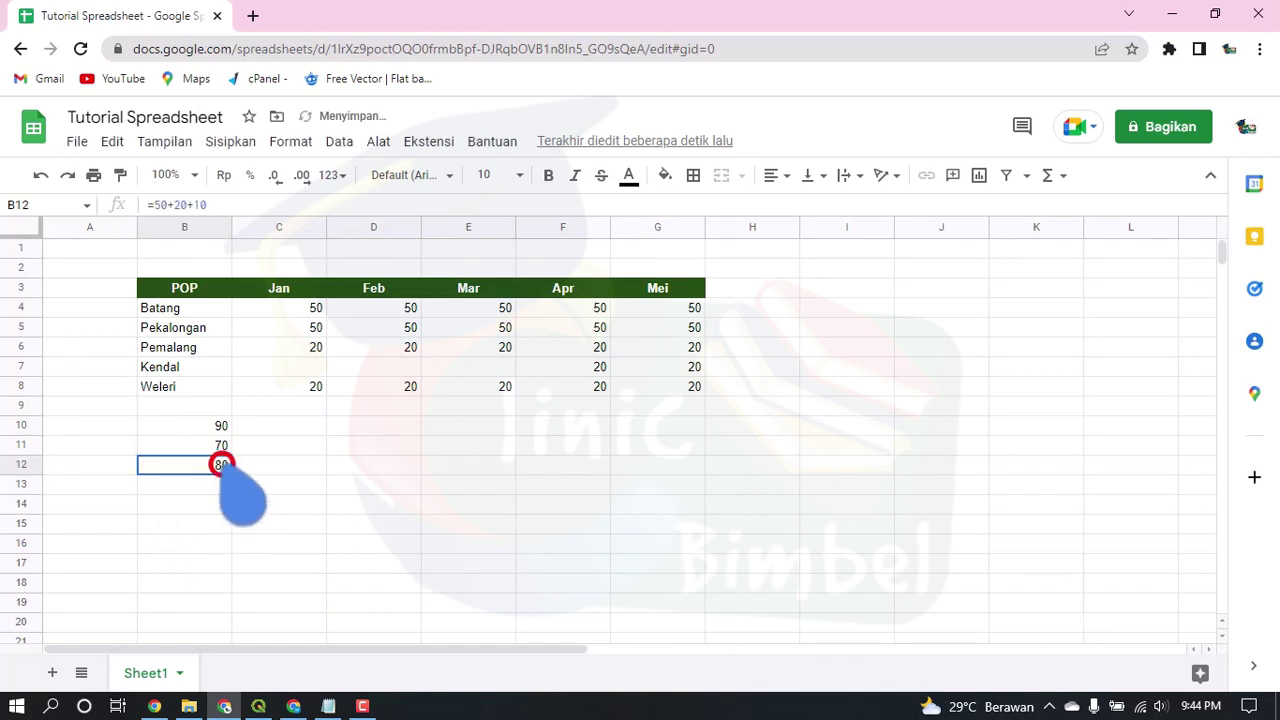
# Step: Clear the formulas from cells B10:B12, and bring up the Notepad notes and minimize them again
pyautogui.moveTo(196, 424); pyautogui.dragTo(220, 464)
pyautogui.press('Delete')
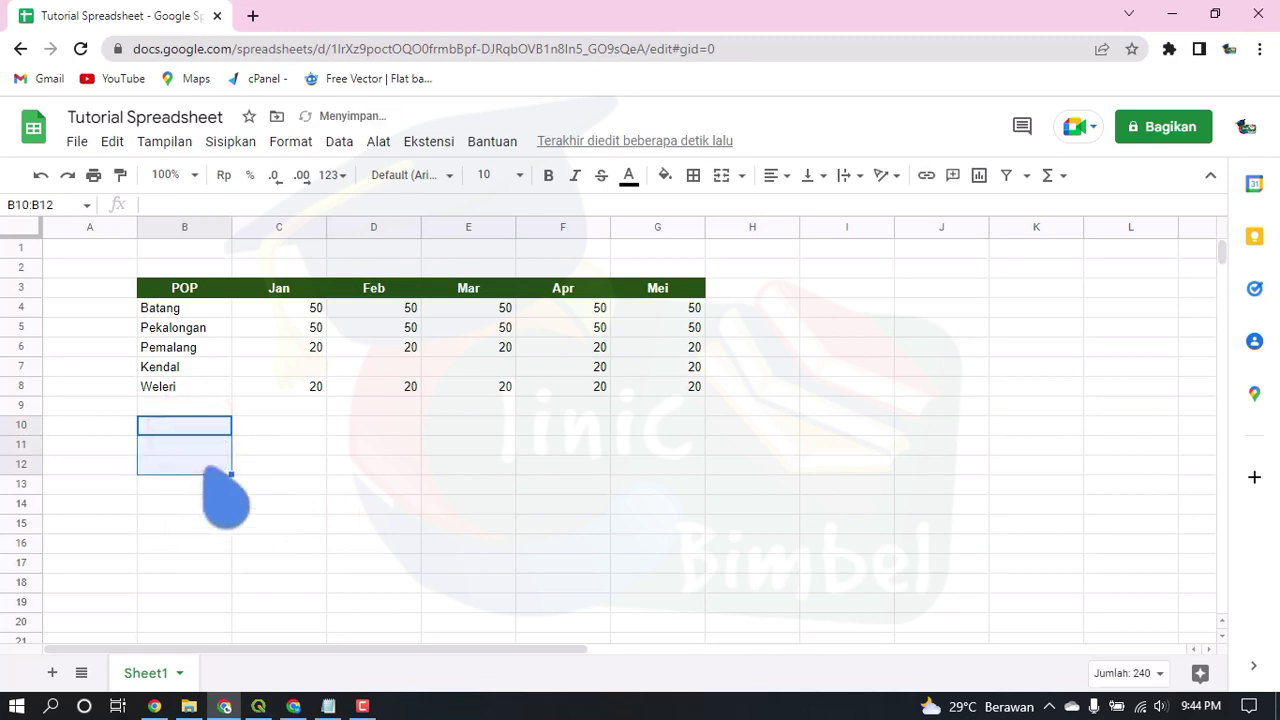
pyautogui.hotkey('alt', 'Tab')
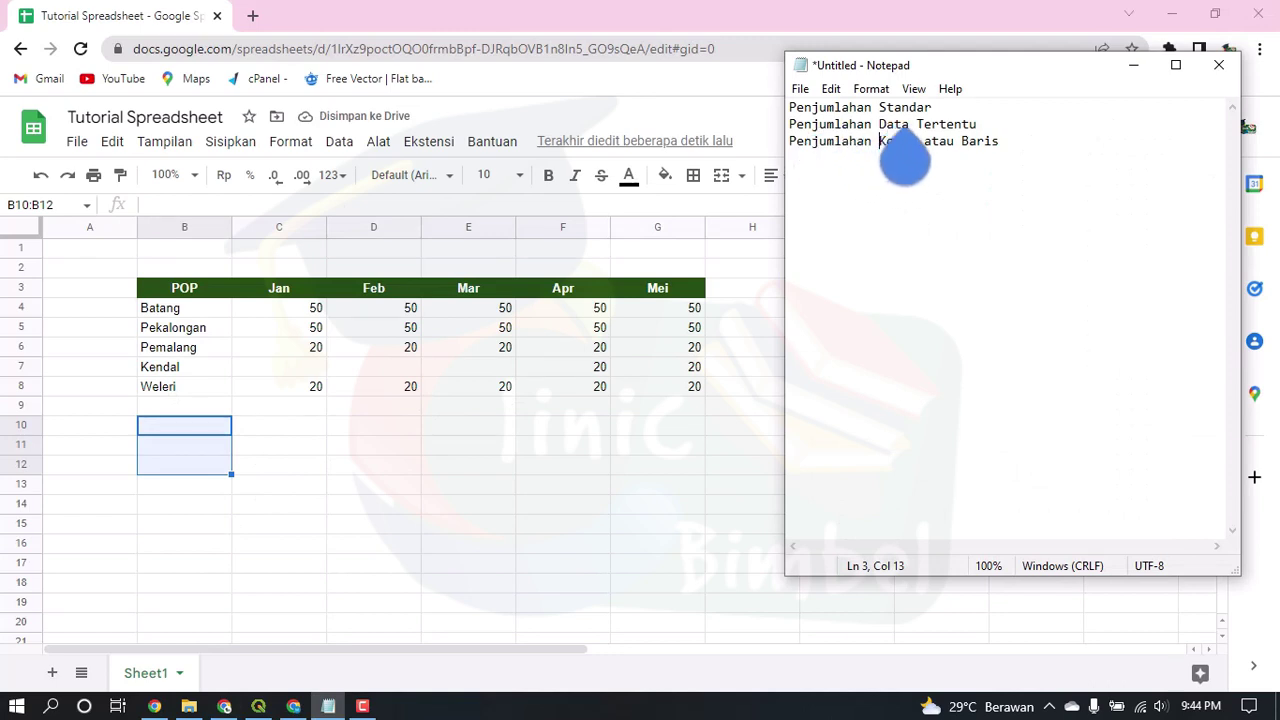
pyautogui.click(1134, 66)
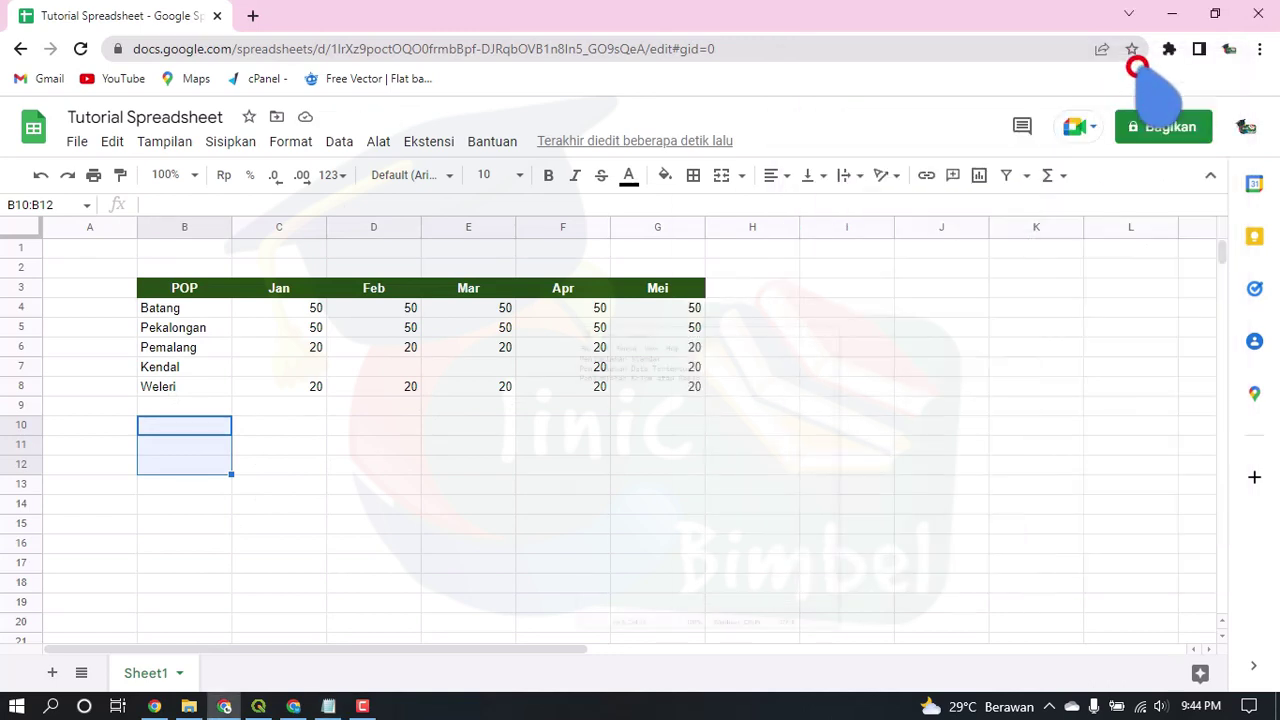
pyautogui.moveTo(150, 285); pyautogui.dragTo(700, 410)
pyautogui.click(292, 446)
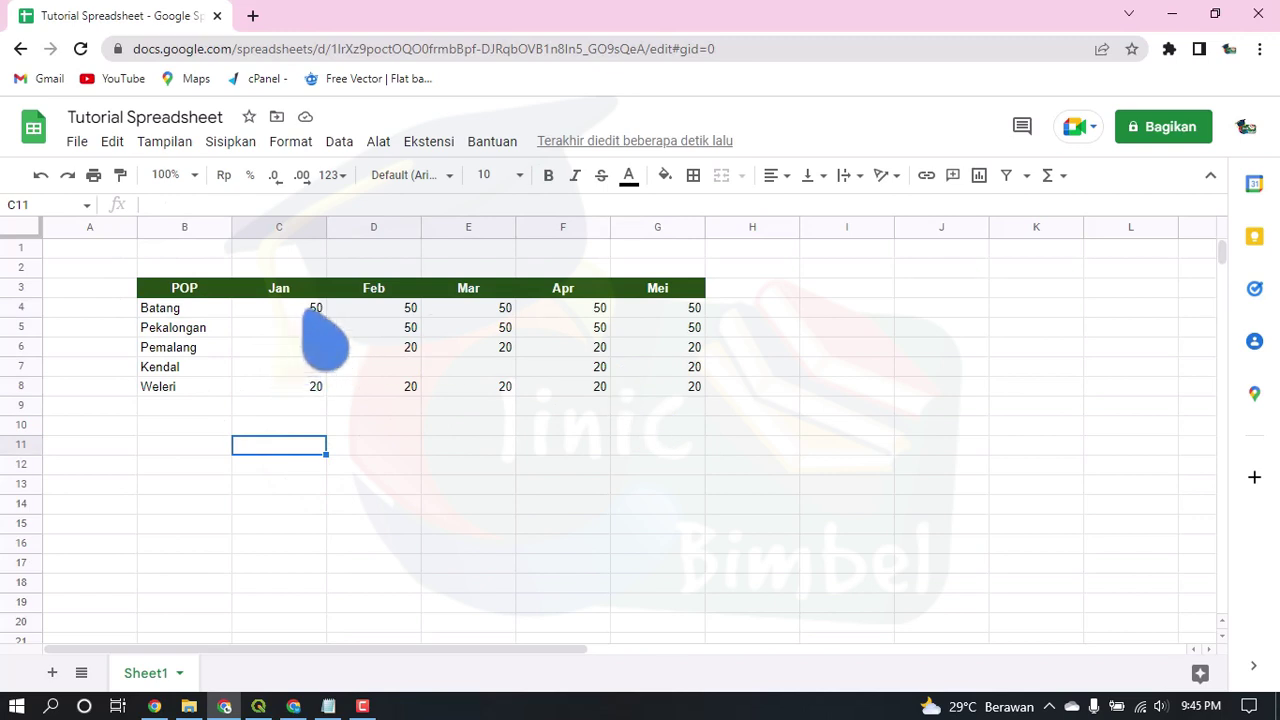
pyautogui.click(570, 366)
pyautogui.write('20')
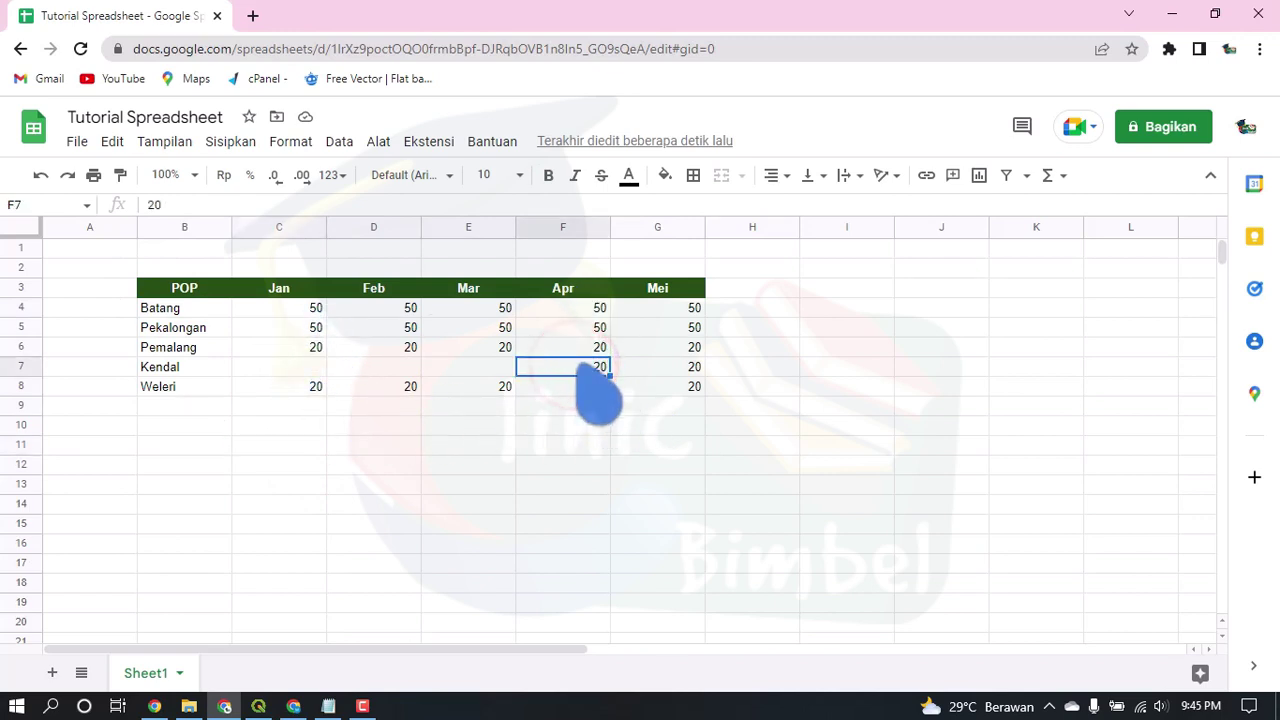
# Step: Enter the formula =C4+C5+D6+E5 in cell C10 to add the chosen cells
pyautogui.click(286, 428)
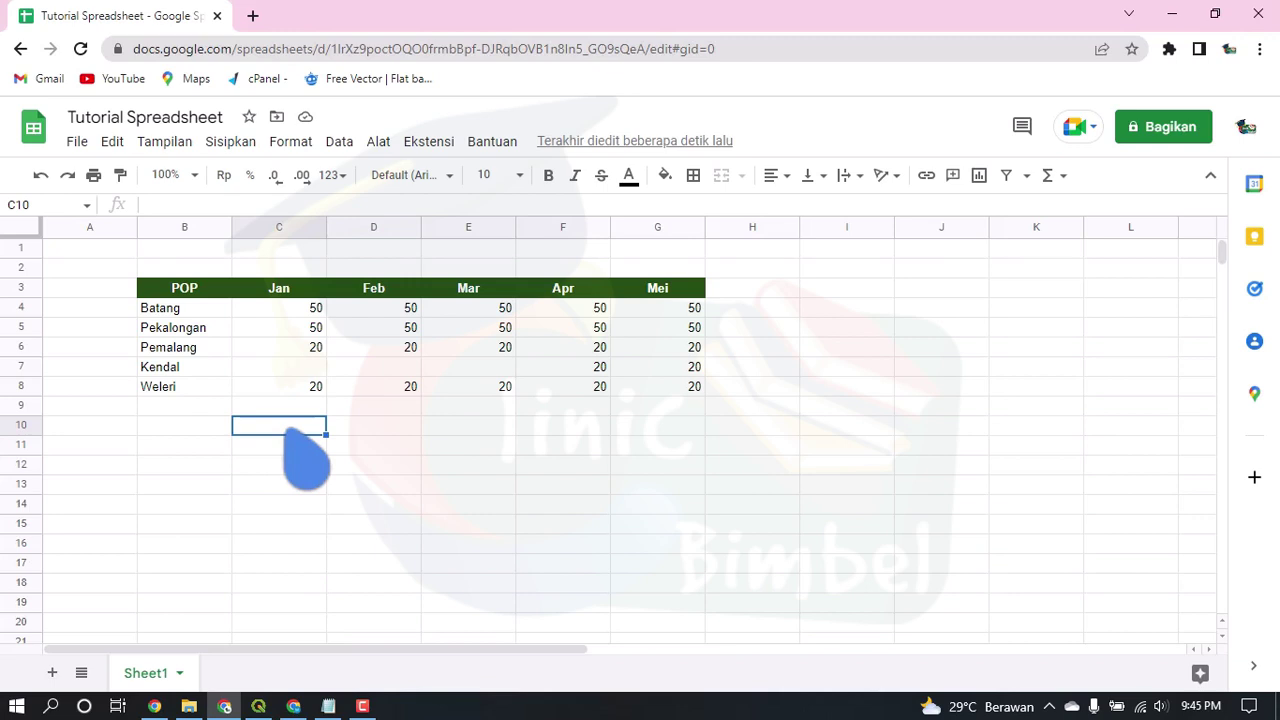
pyautogui.write('=')
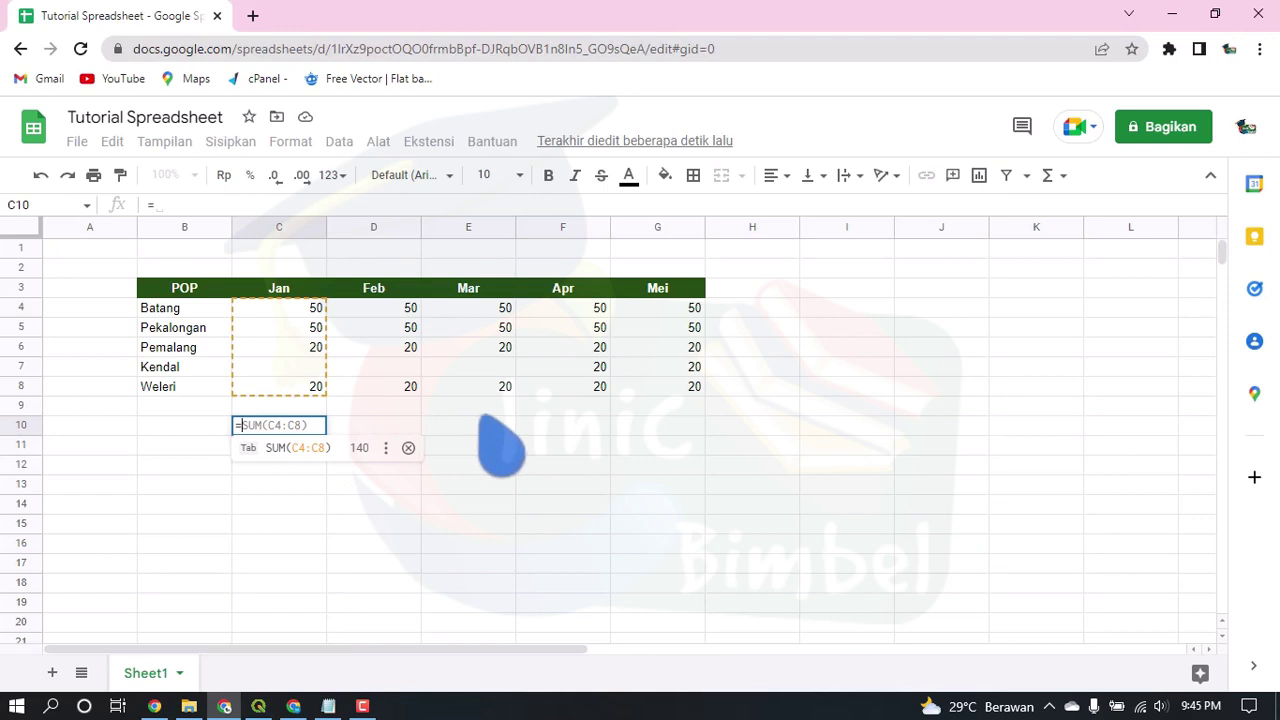
pyautogui.click(300, 310)
pyautogui.write('+')
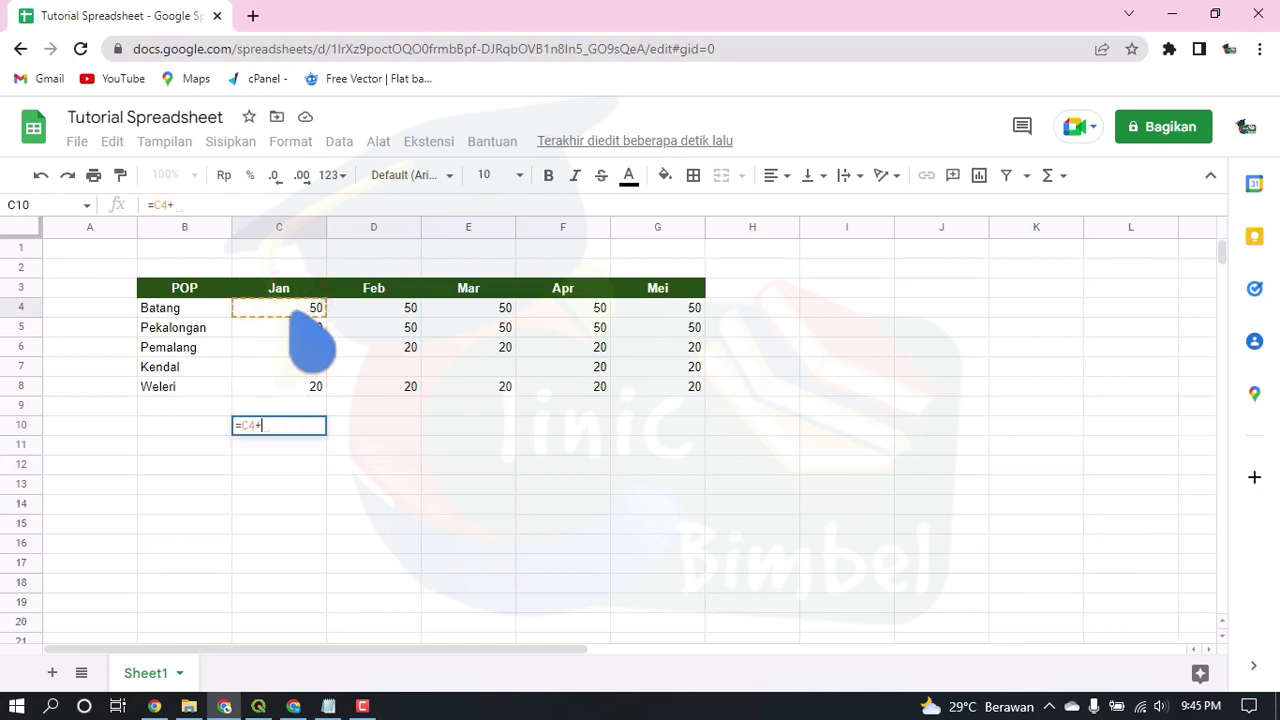
pyautogui.click(300, 329)
pyautogui.write('+')
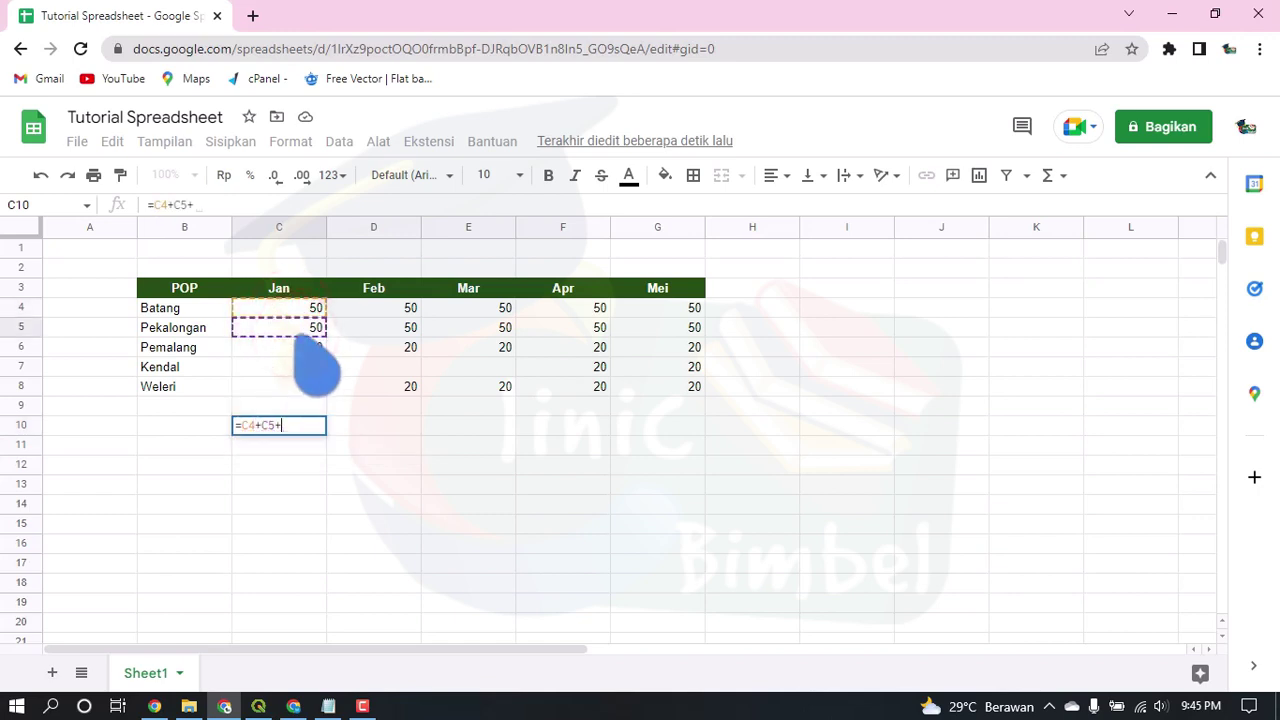
pyautogui.click(405, 347)
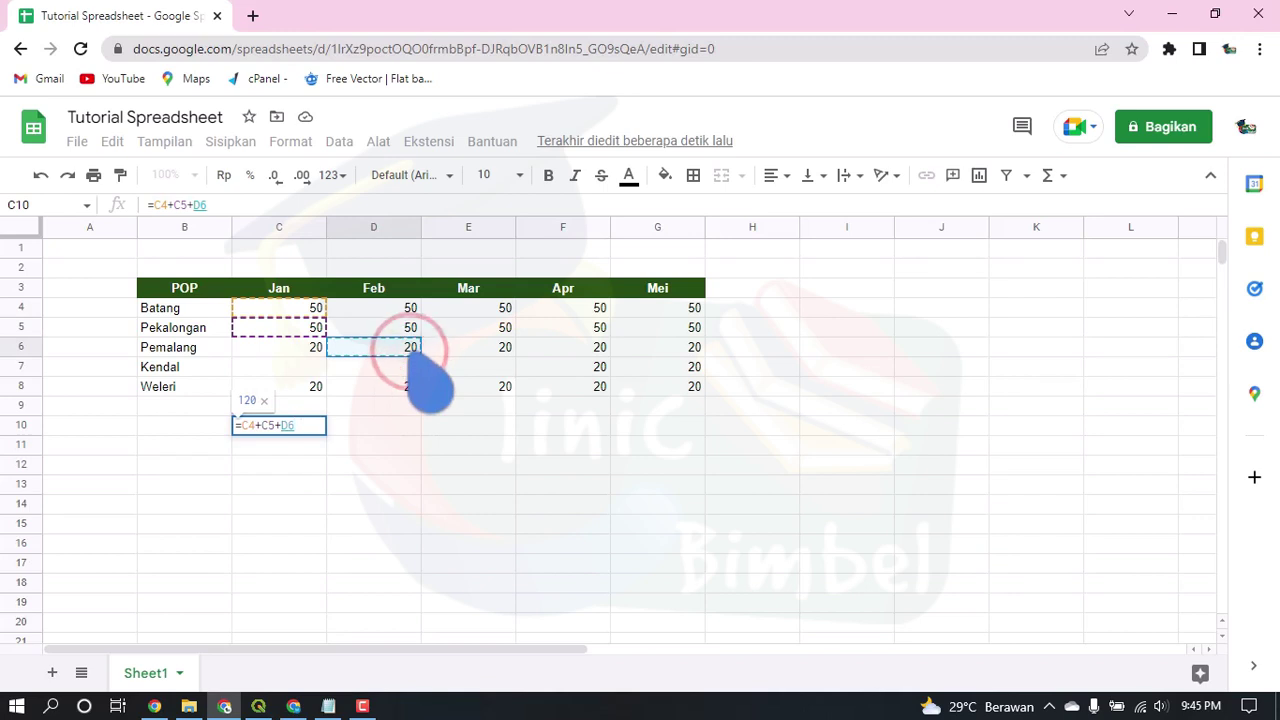
pyautogui.write('+')
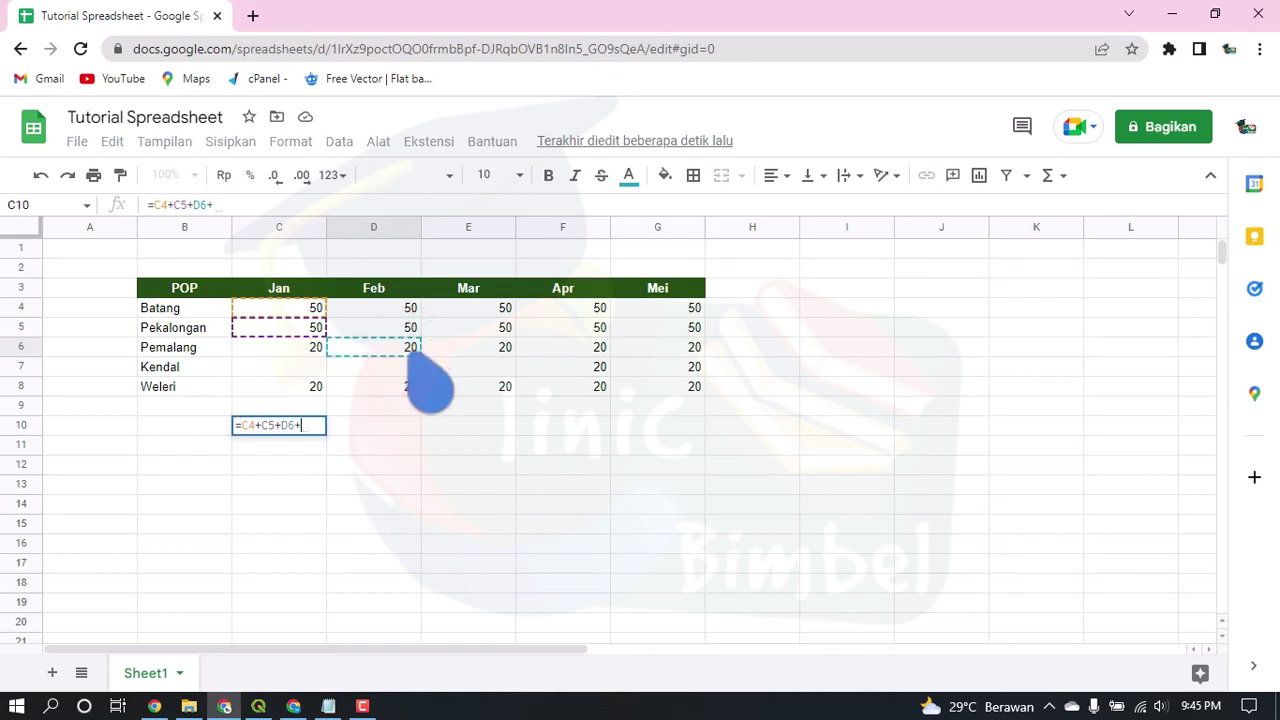
pyautogui.click(505, 328)
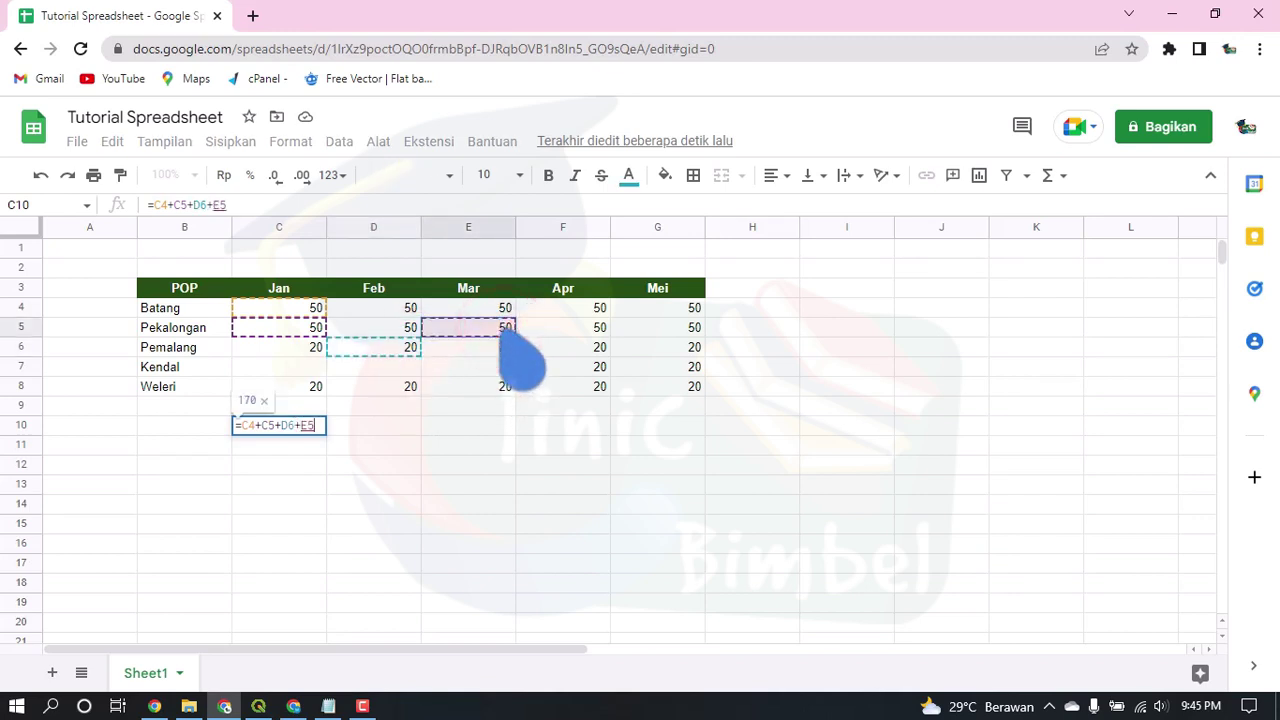
pyautogui.press('Return')
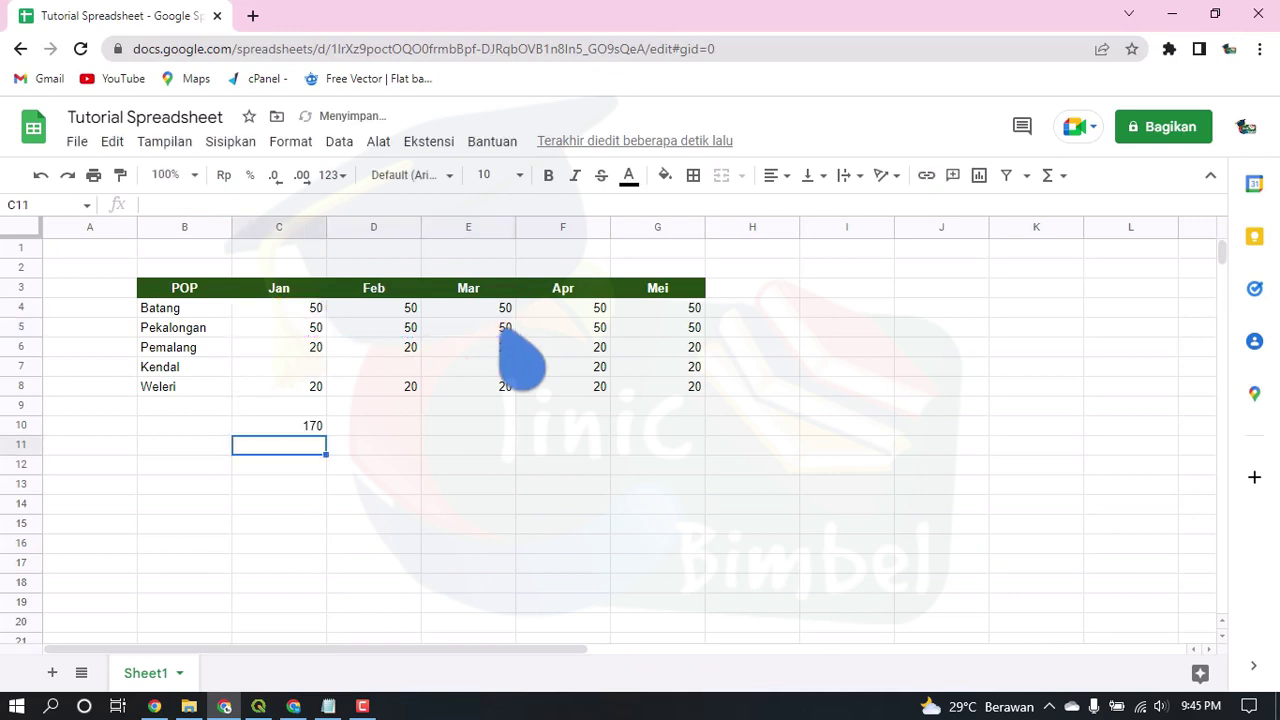
# Step: Examine the formula in cell C10 and the cells it references, leaving it as entered
pyautogui.click(303, 426)
pyautogui.doubleClick(312, 425)
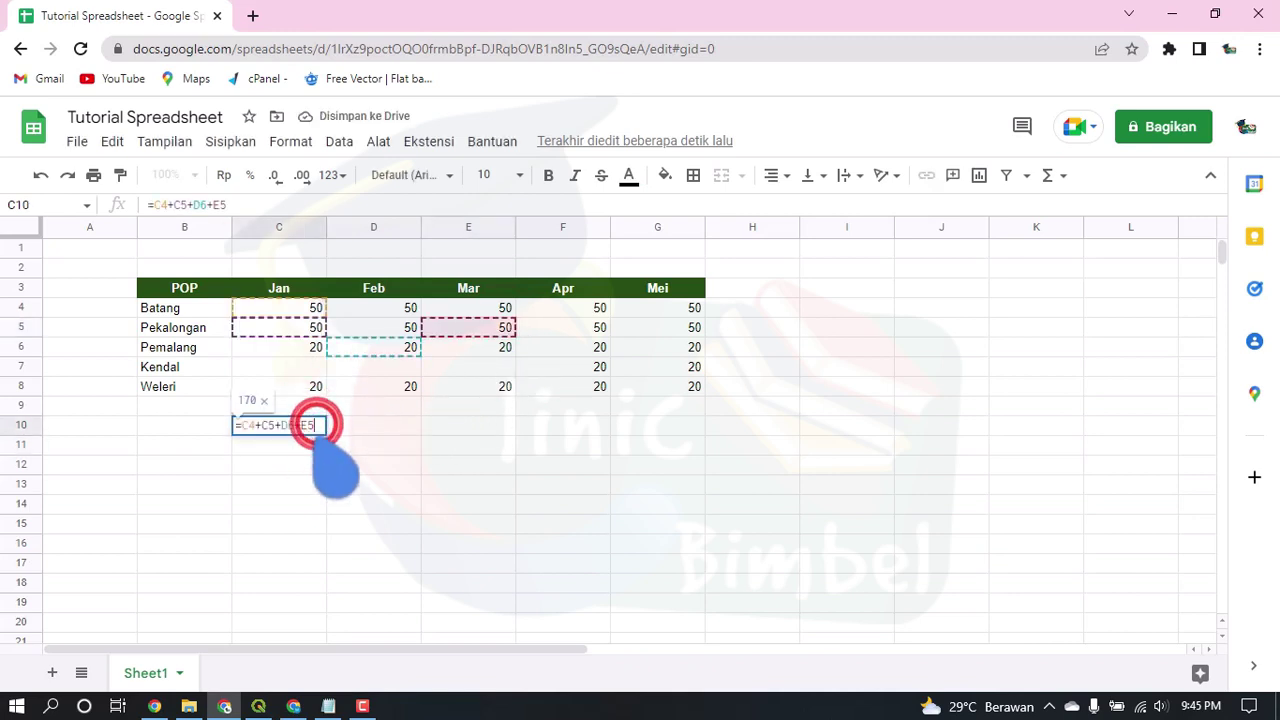
pyautogui.click(300, 308)
pyautogui.click(314, 327)
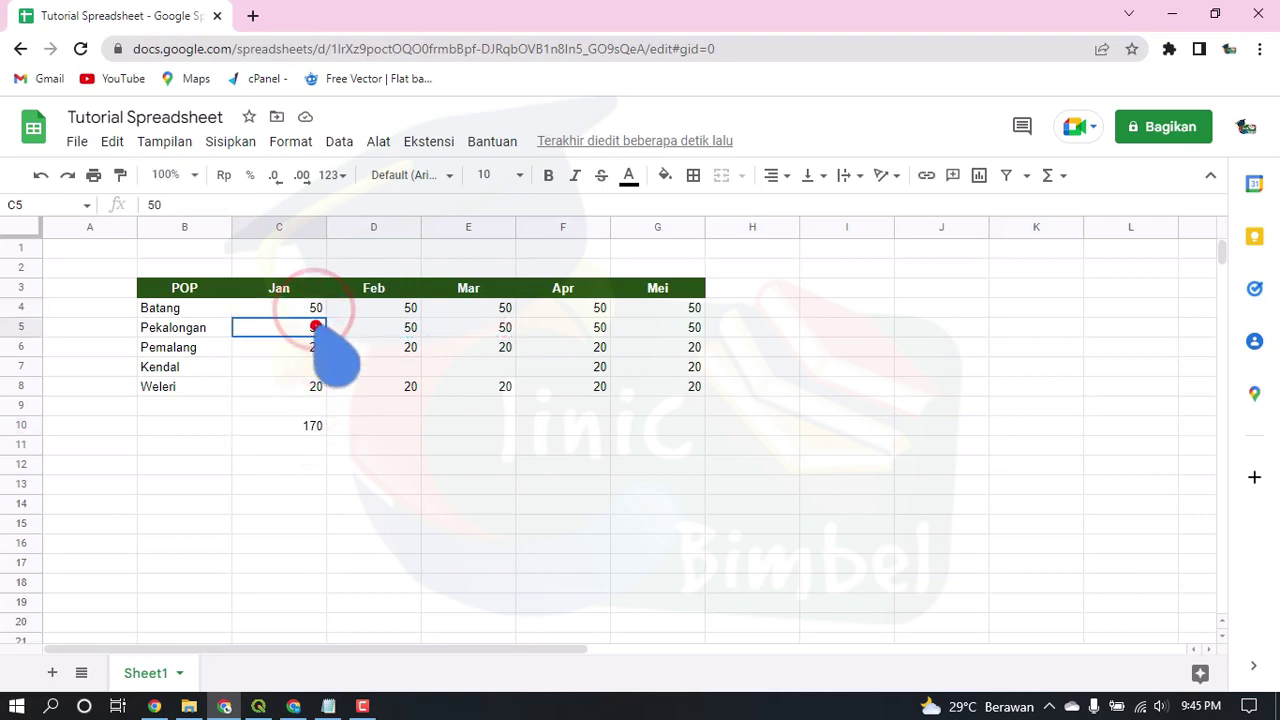
pyautogui.doubleClick(298, 425)
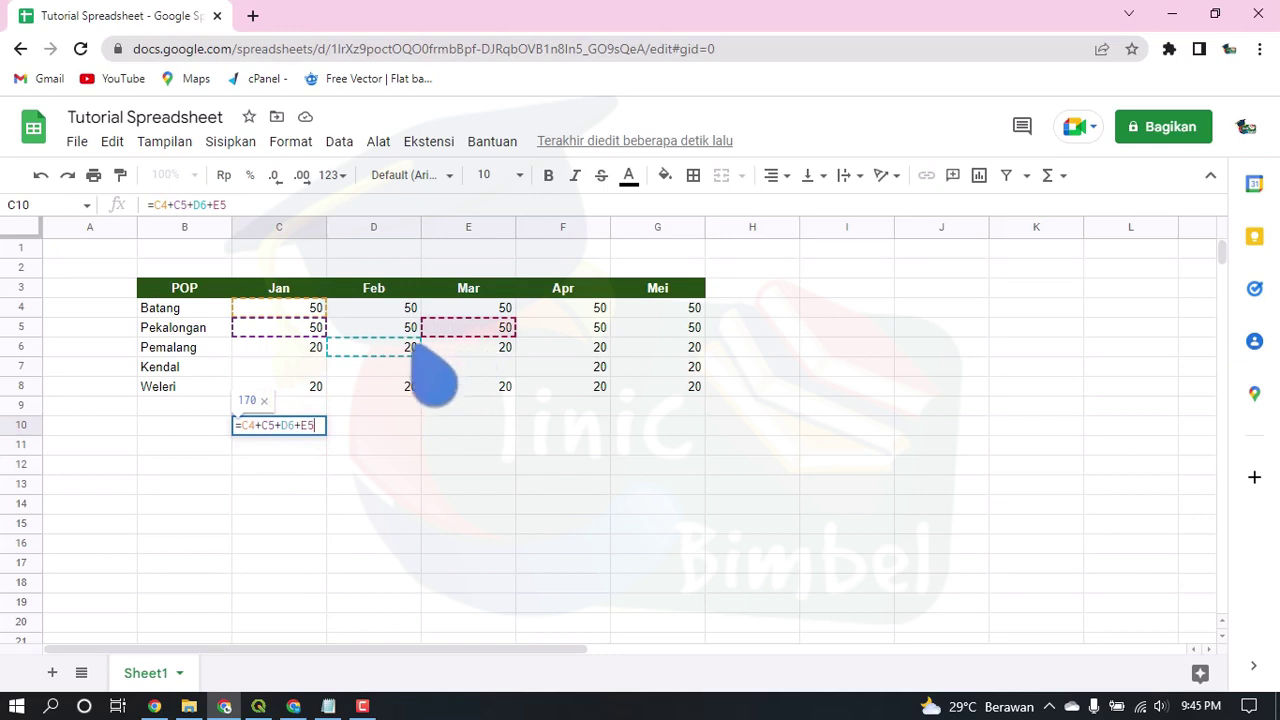
pyautogui.press('Return')
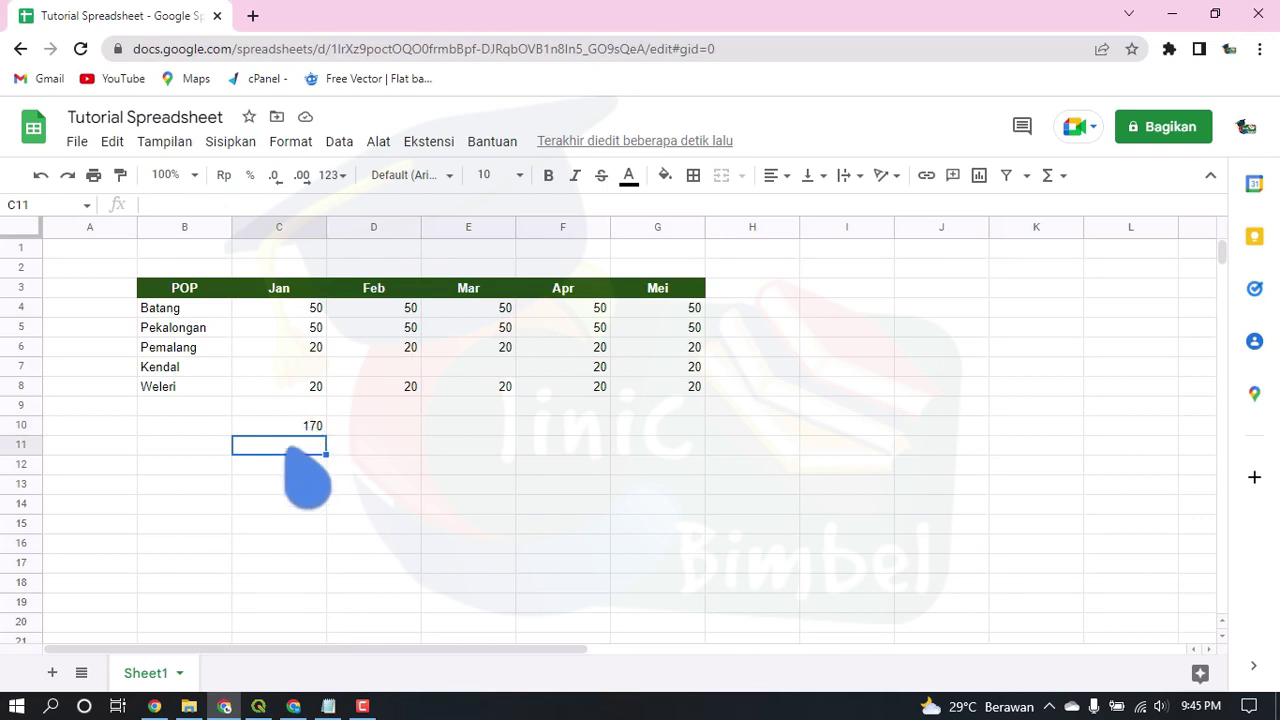
# Step: Enter a SUM formula in cell C11 with cell C4 as its only argument
pyautogui.write('=')
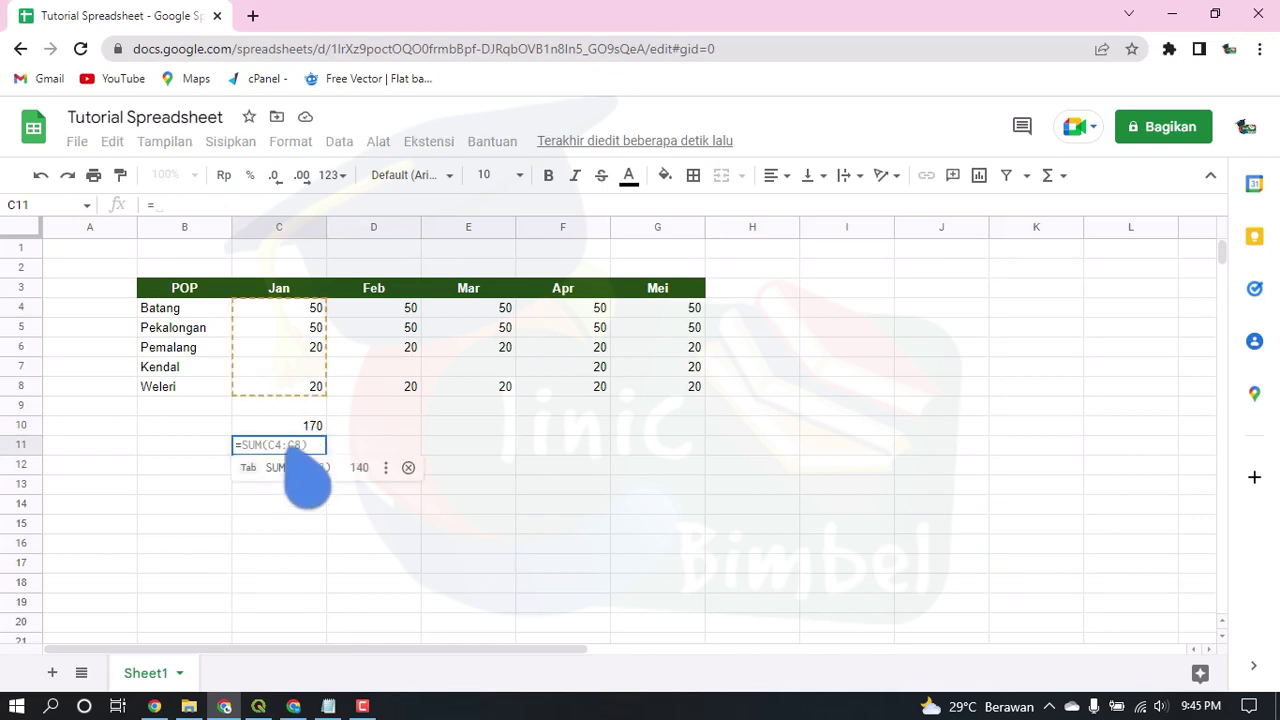
pyautogui.write('sum(')
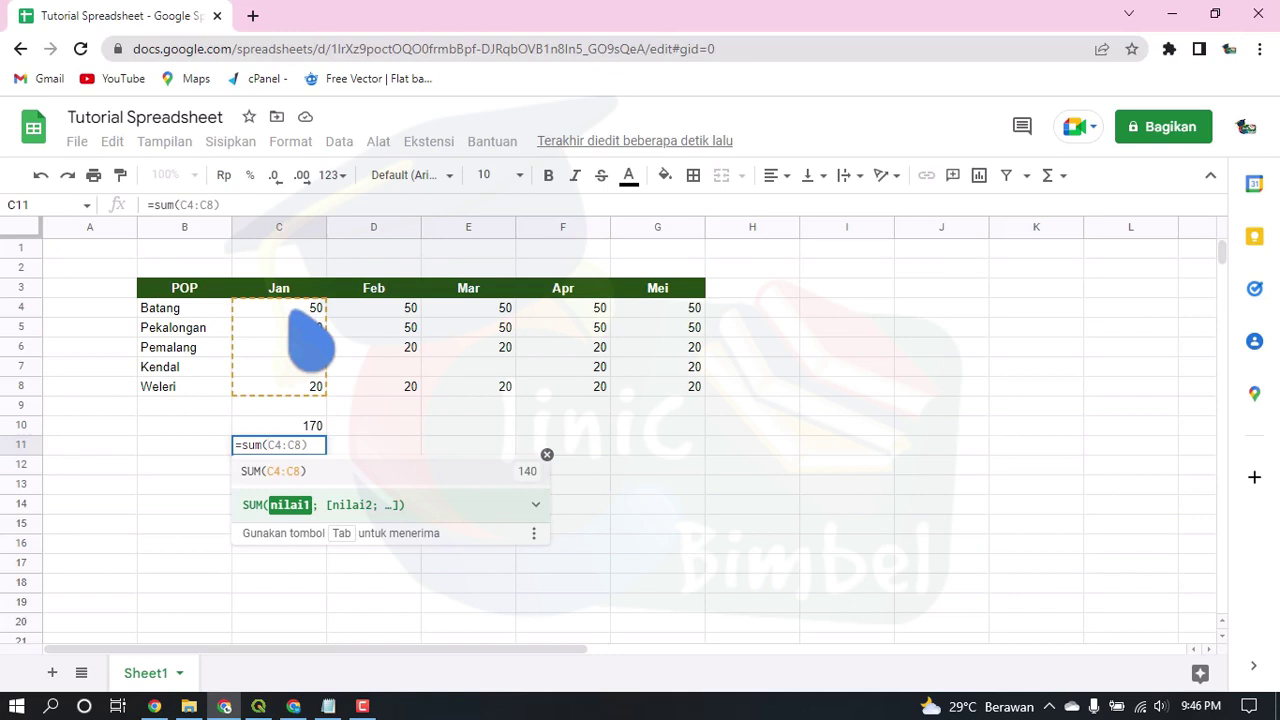
pyautogui.click(290, 306)
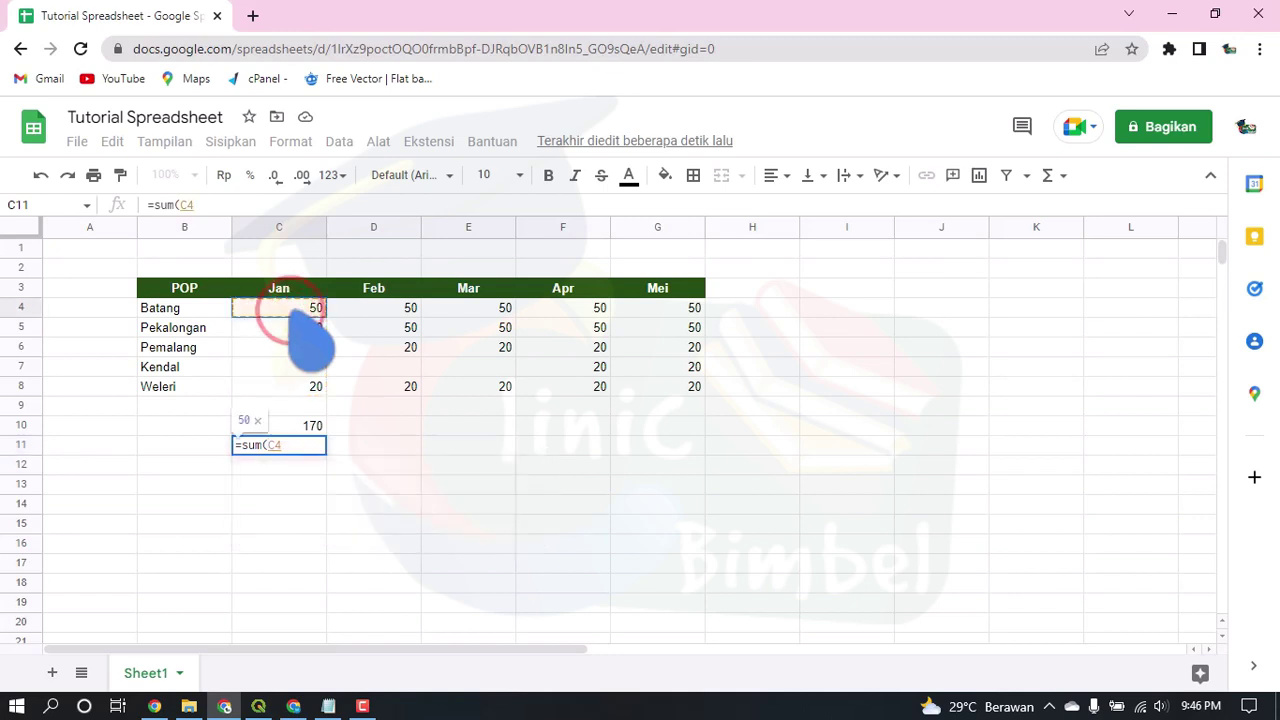
pyautogui.write(';')
pyautogui.click(290, 325)
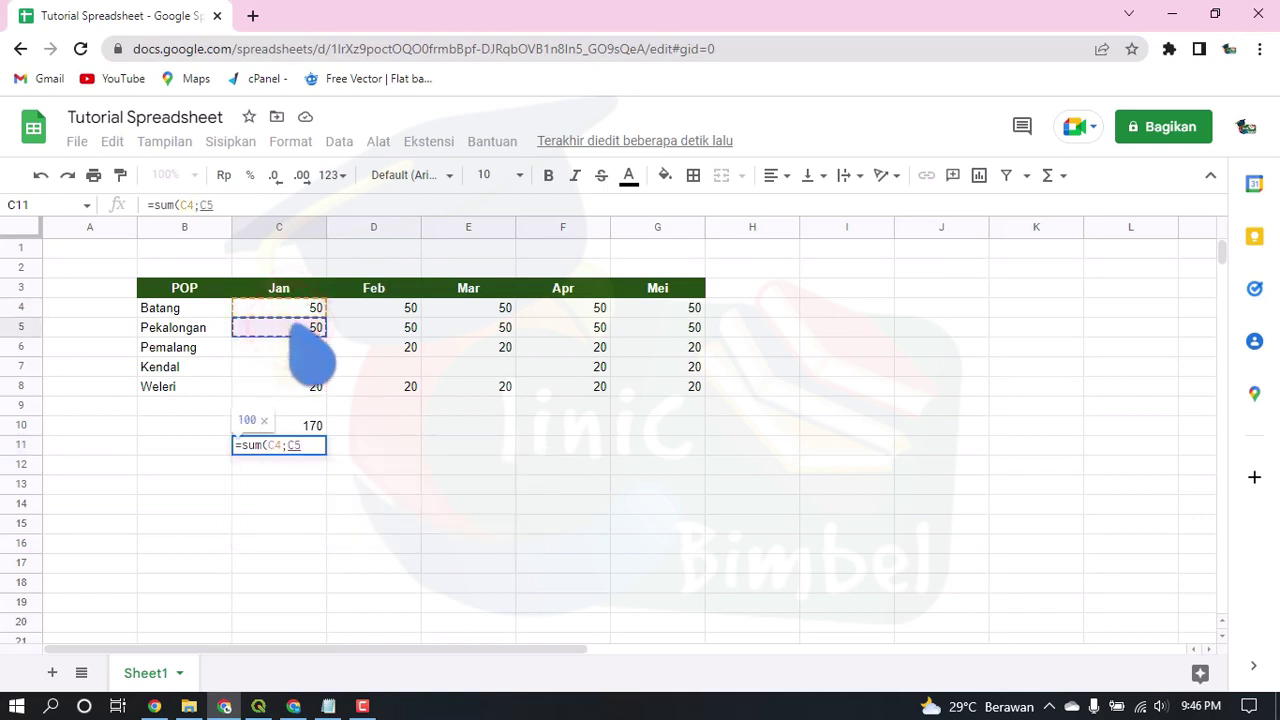
pyautogui.click(288, 307)
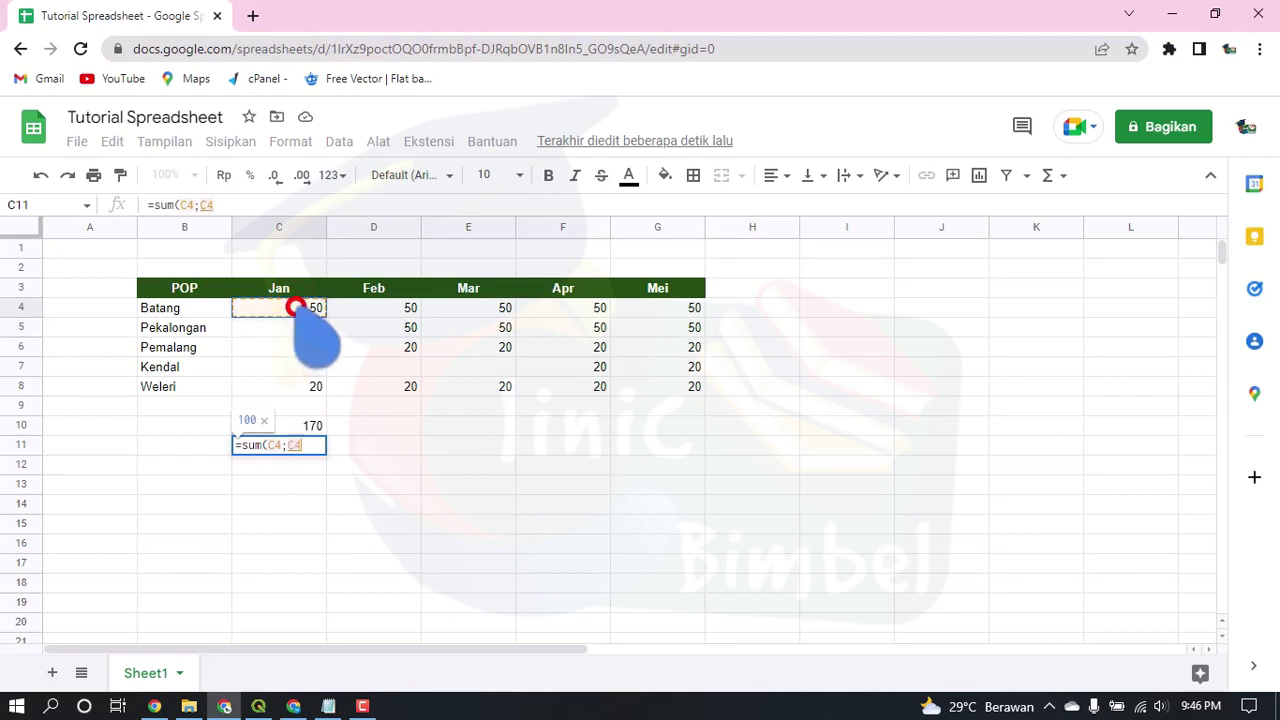
pyautogui.press('BackSpace')
pyautogui.press('BackSpace')
pyautogui.press('BackSpace')
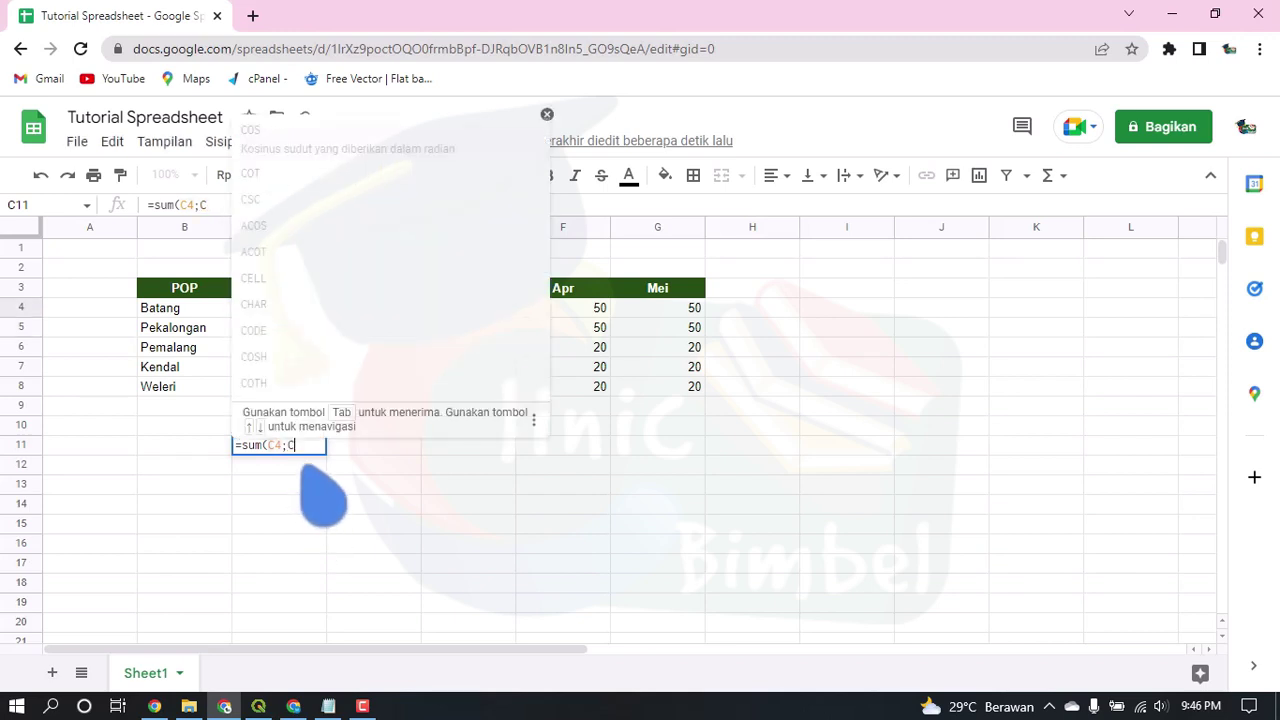
pyautogui.write(':C8)')
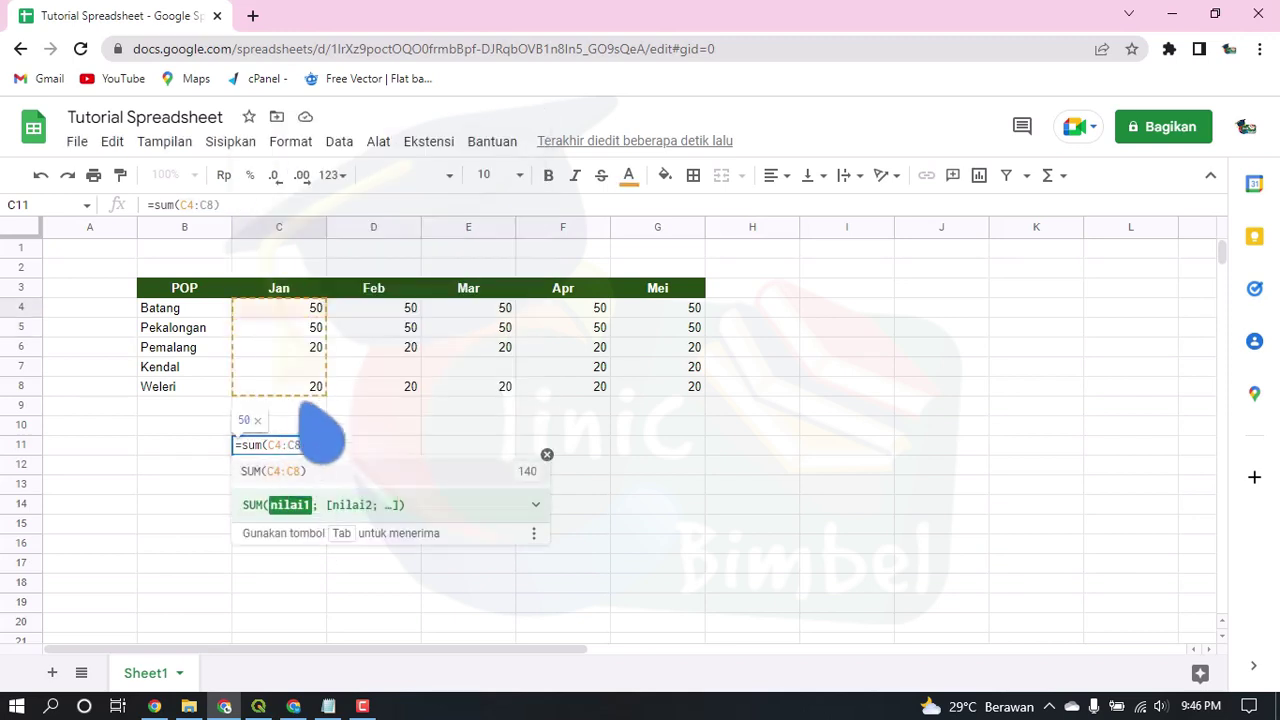
pyautogui.click(298, 328)
# Step: Rewrite the formula in cell C11 as =sum(C4;C5;D6;E5)
pyautogui.click(314, 447)
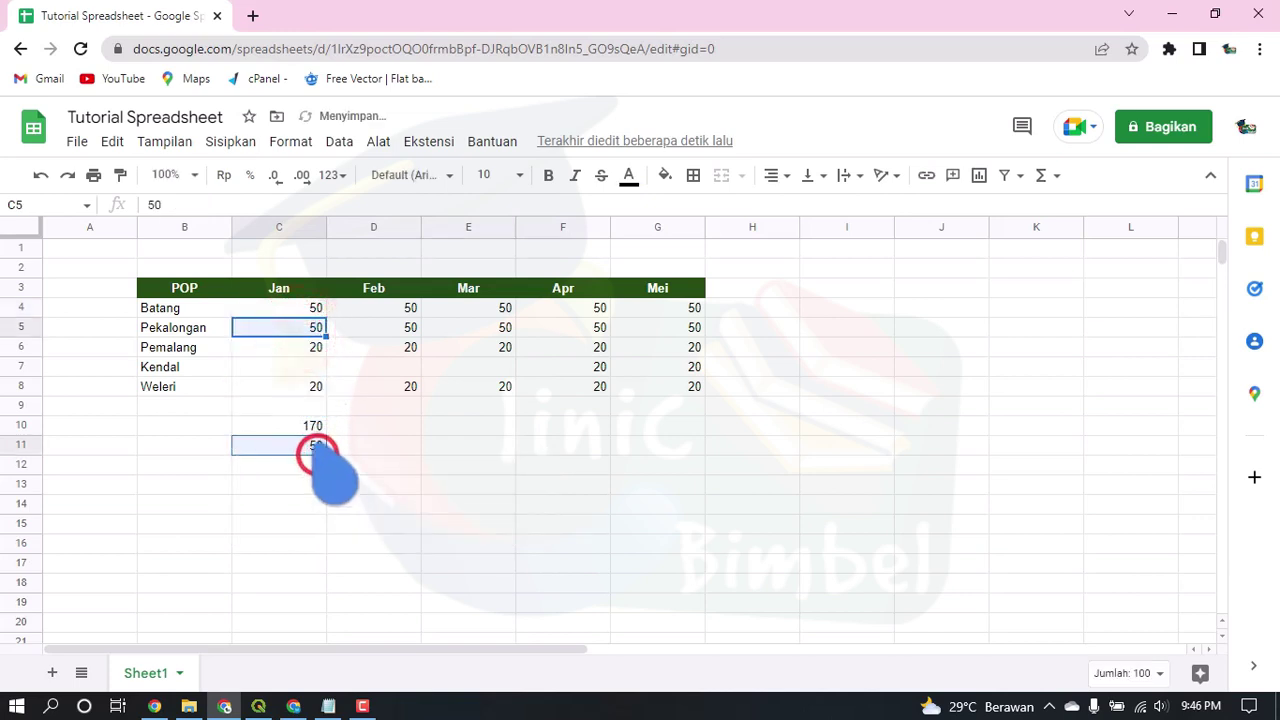
pyautogui.click(243, 204)
pyautogui.press('BackSpace')
pyautogui.press('BackSpace')
pyautogui.press('BackSpace')
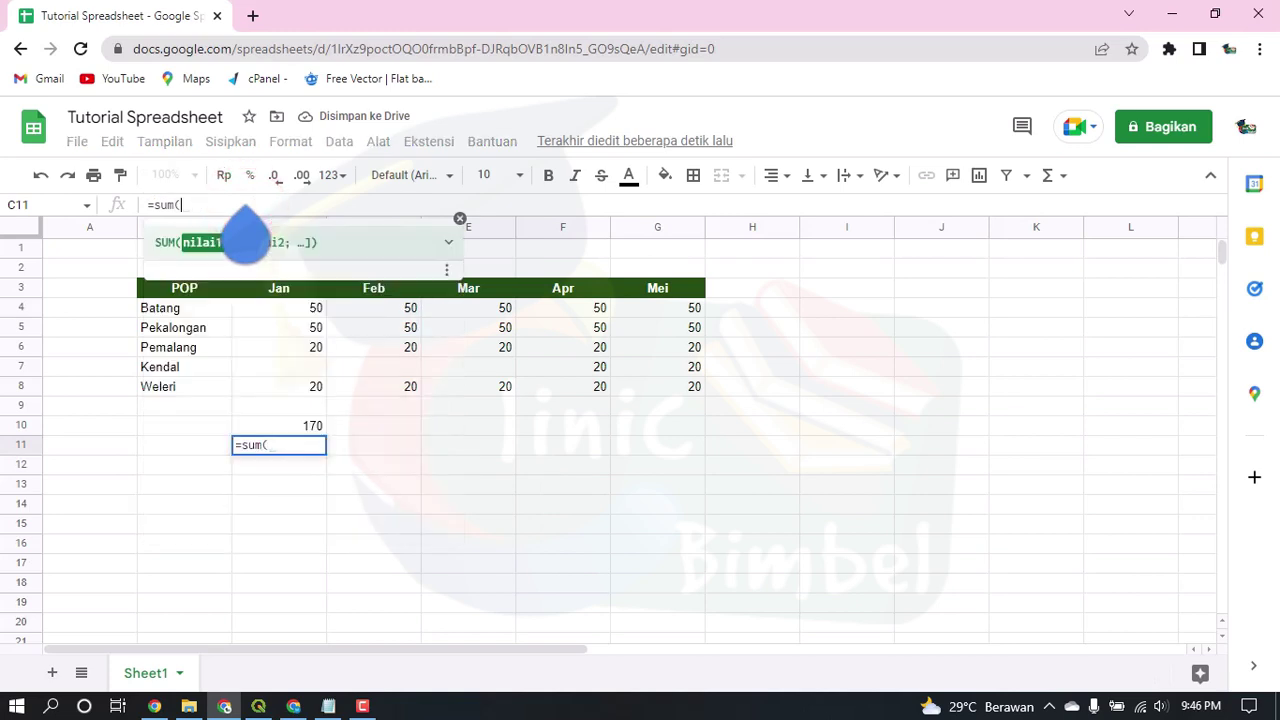
pyautogui.click(298, 309)
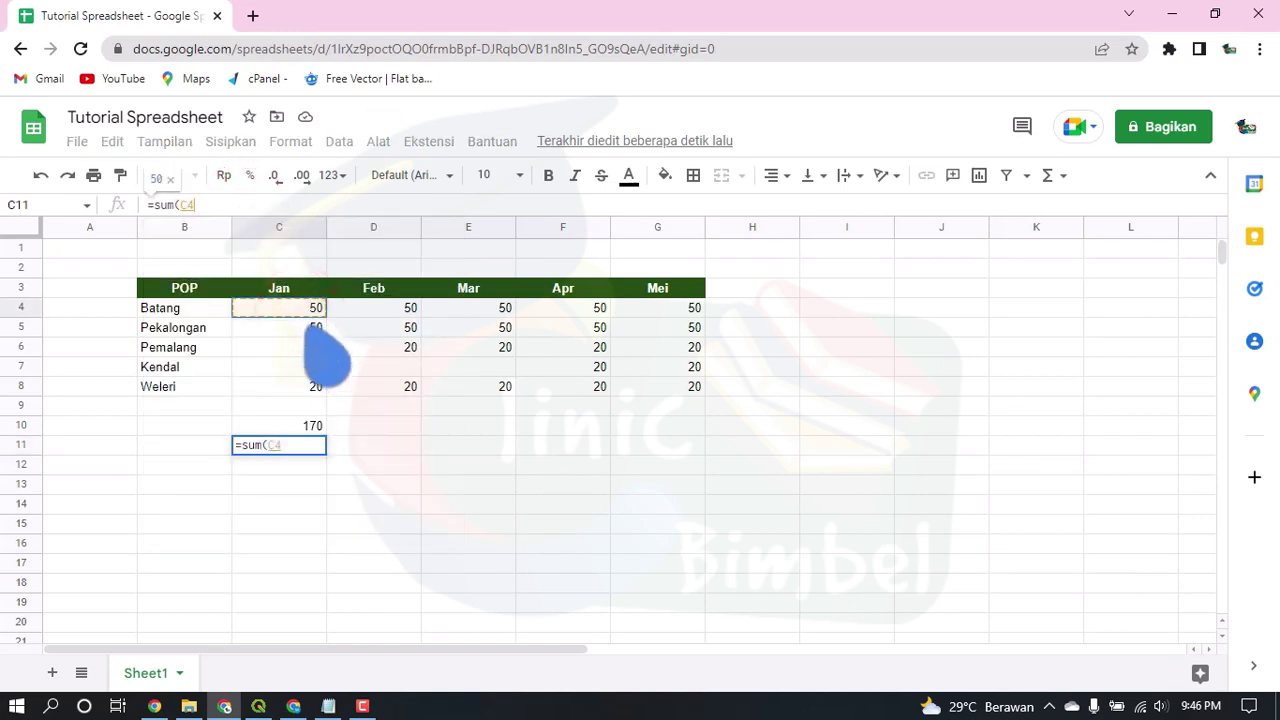
pyautogui.write(';')
pyautogui.click(300, 325)
pyautogui.write(';')
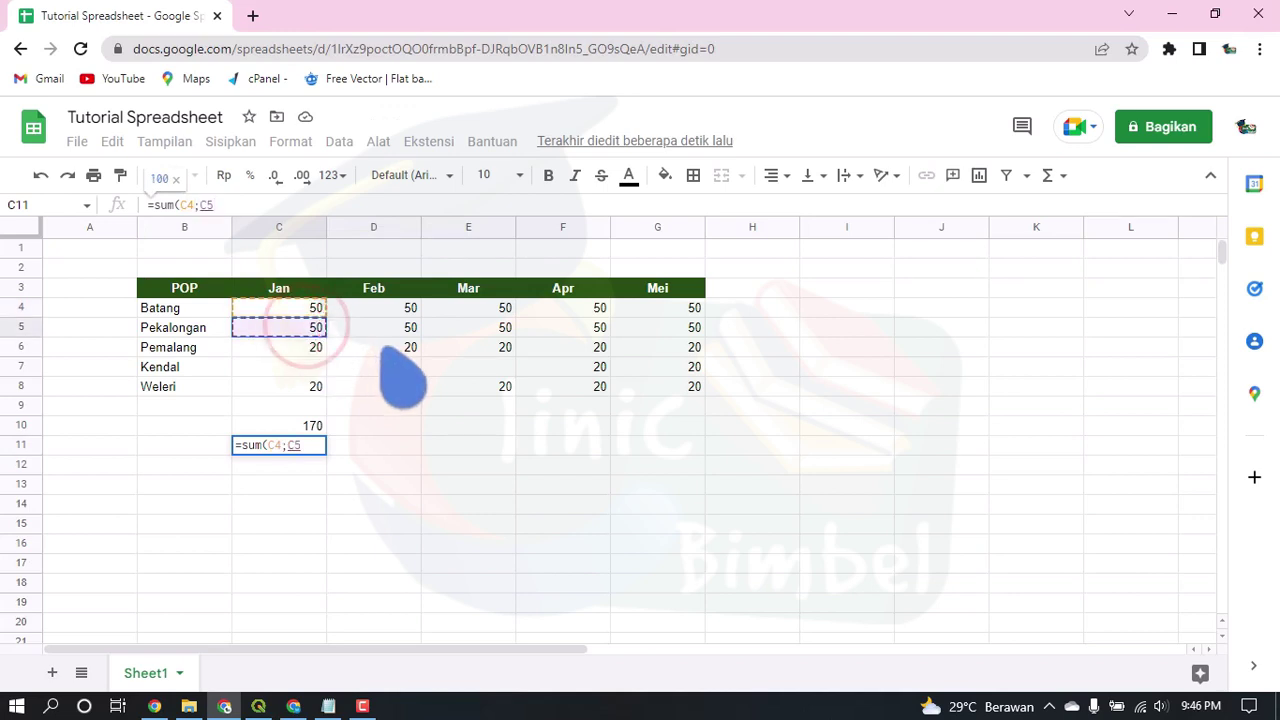
pyautogui.click(381, 347)
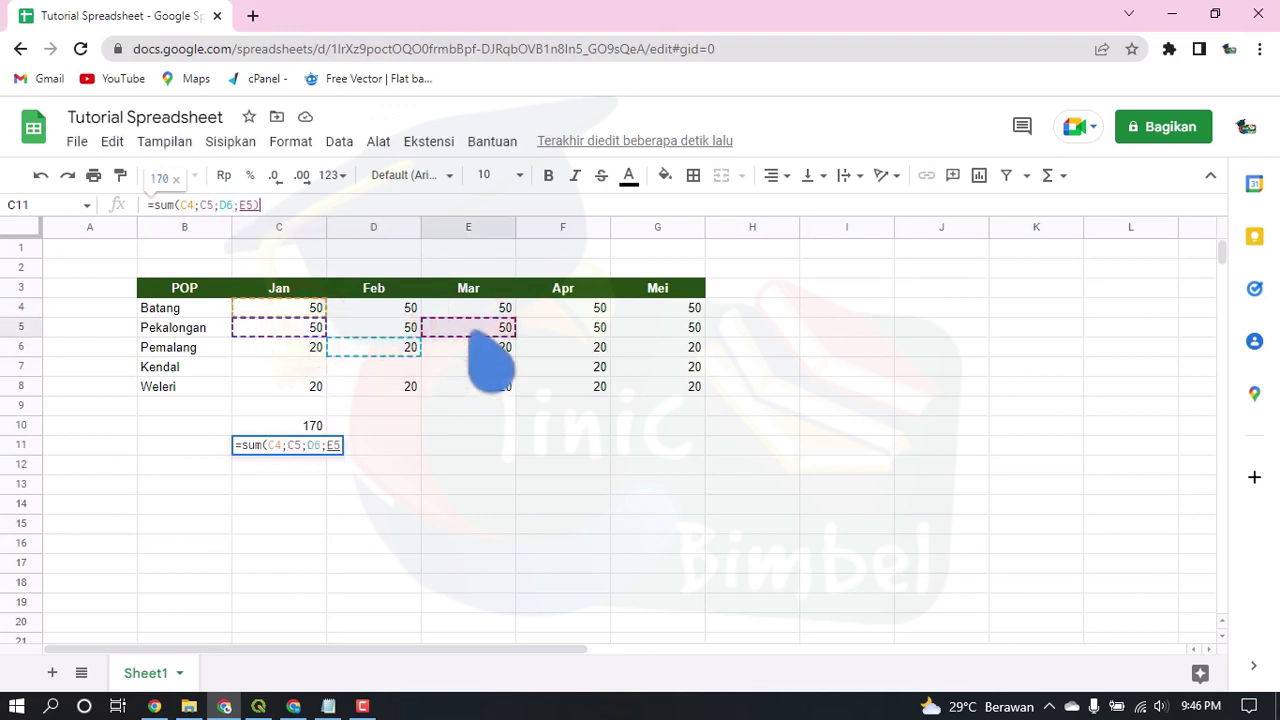
pyautogui.press('Return')
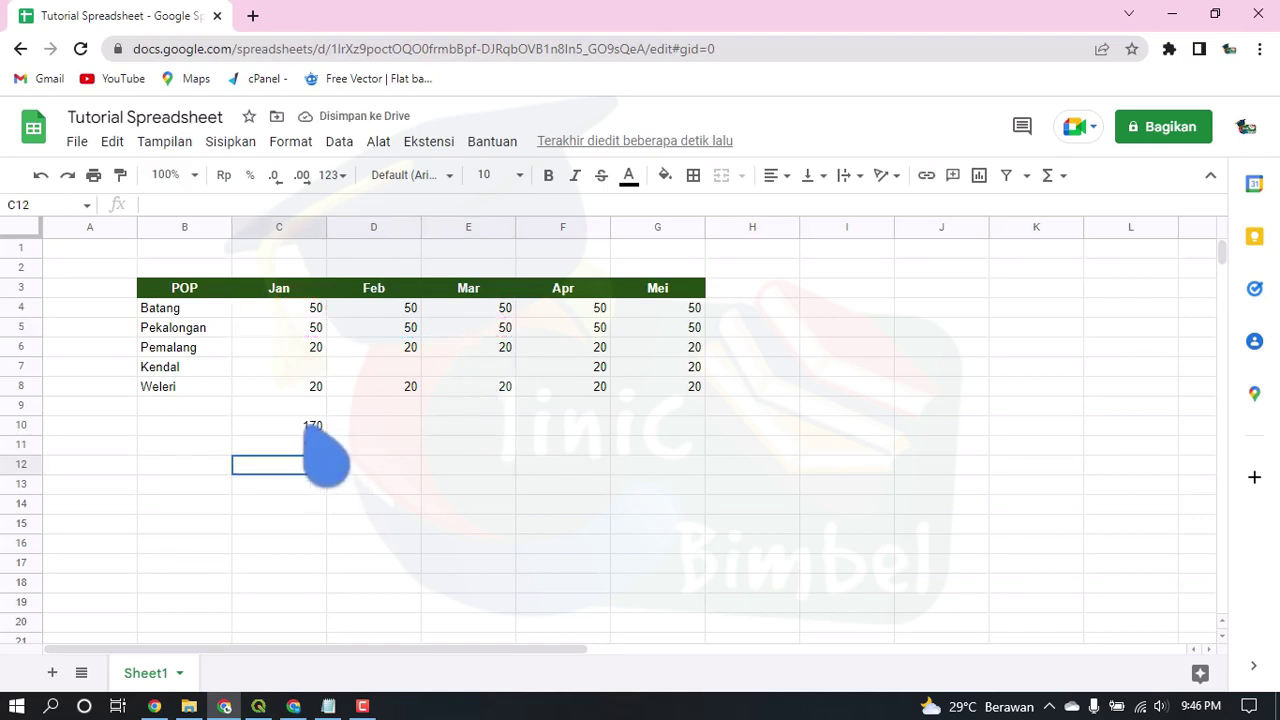
# Step: Clear the formulas from cells C10:C11, and consult the Notepad notes before returning to the spreadsheet
pyautogui.moveTo(300, 422); pyautogui.dragTo(303, 448)
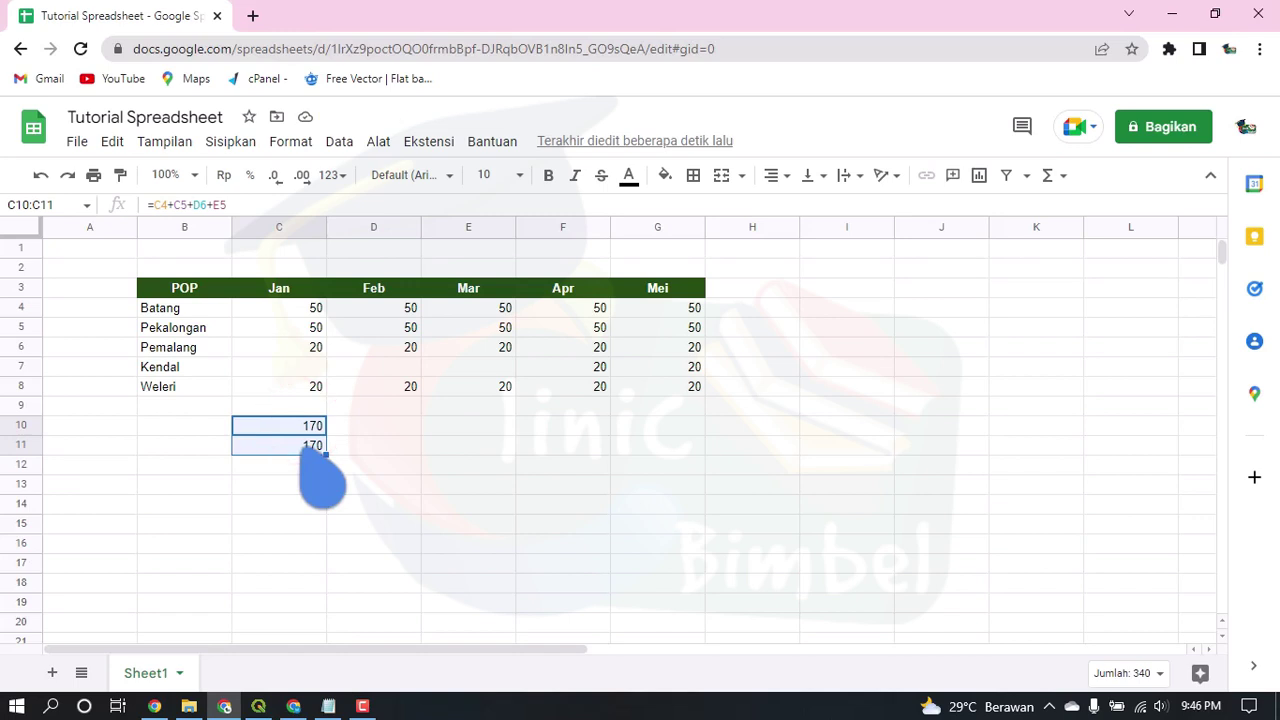
pyautogui.press('Delete')
pyautogui.click(333, 707)
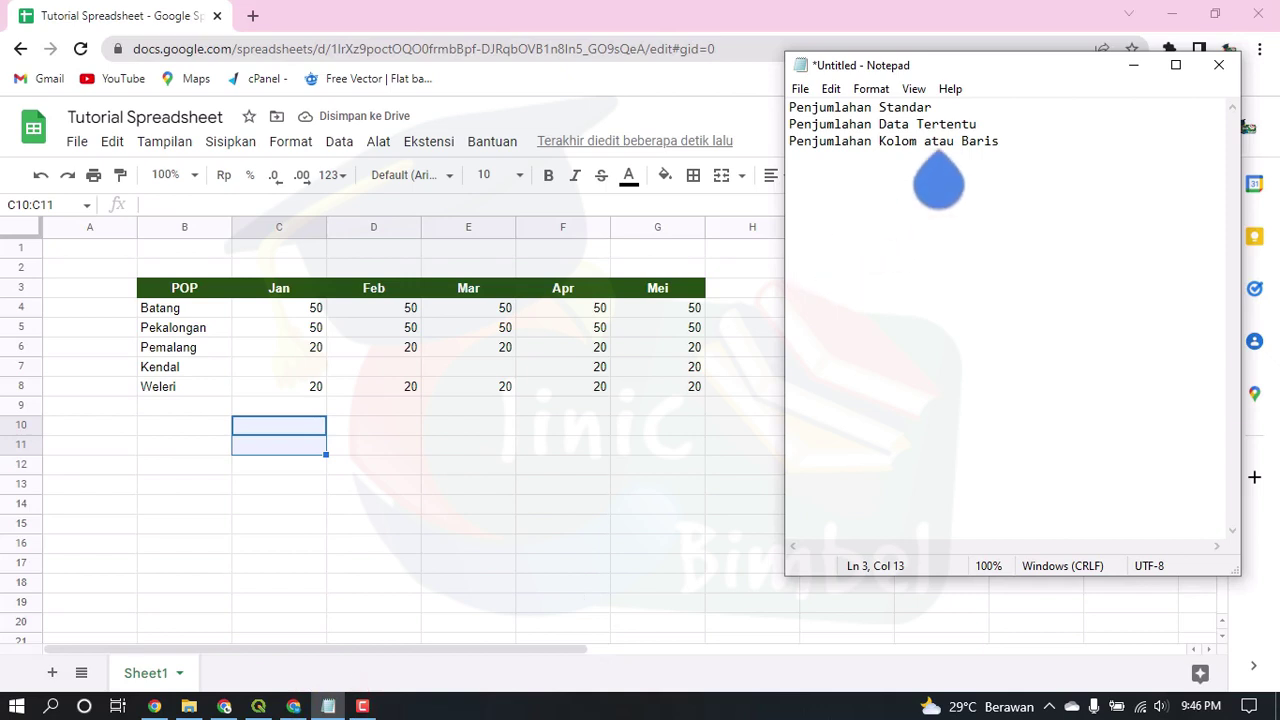
pyautogui.click(443, 419)
# Step: Sum the Jan column in cell C10 with =sum(C4:C8), and check the formula
pyautogui.click(300, 425)
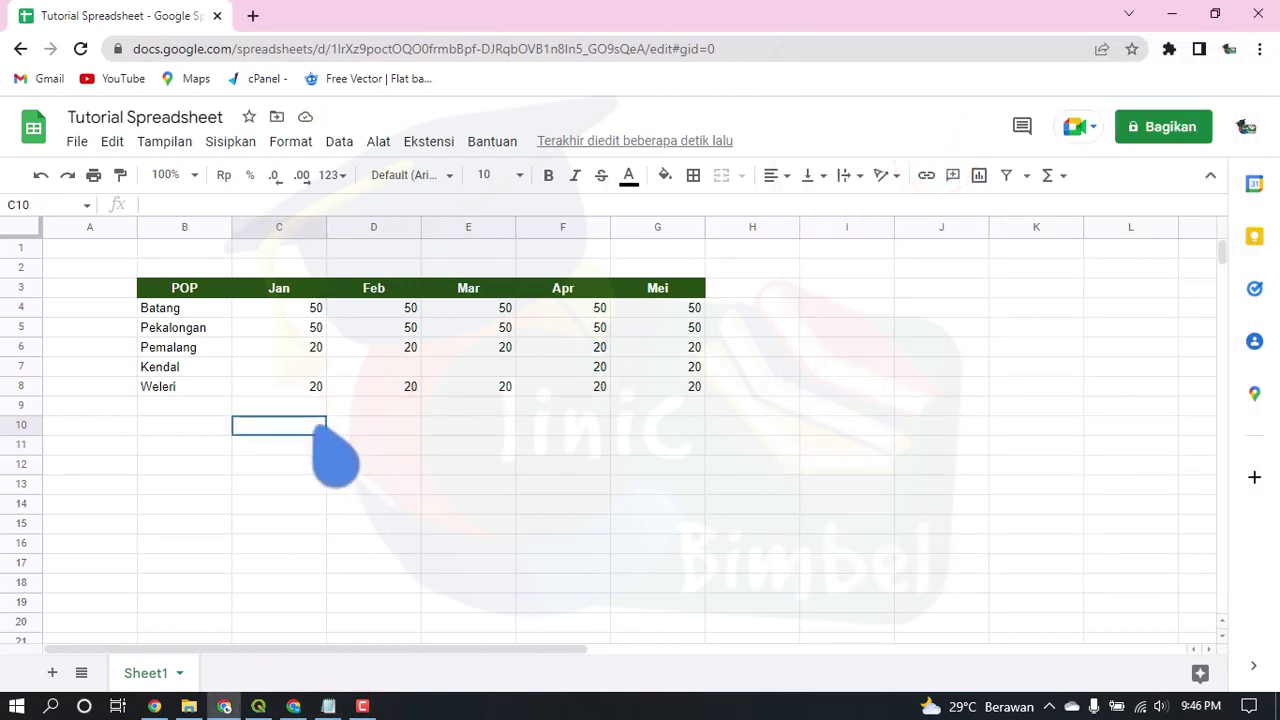
pyautogui.write('=sum(')
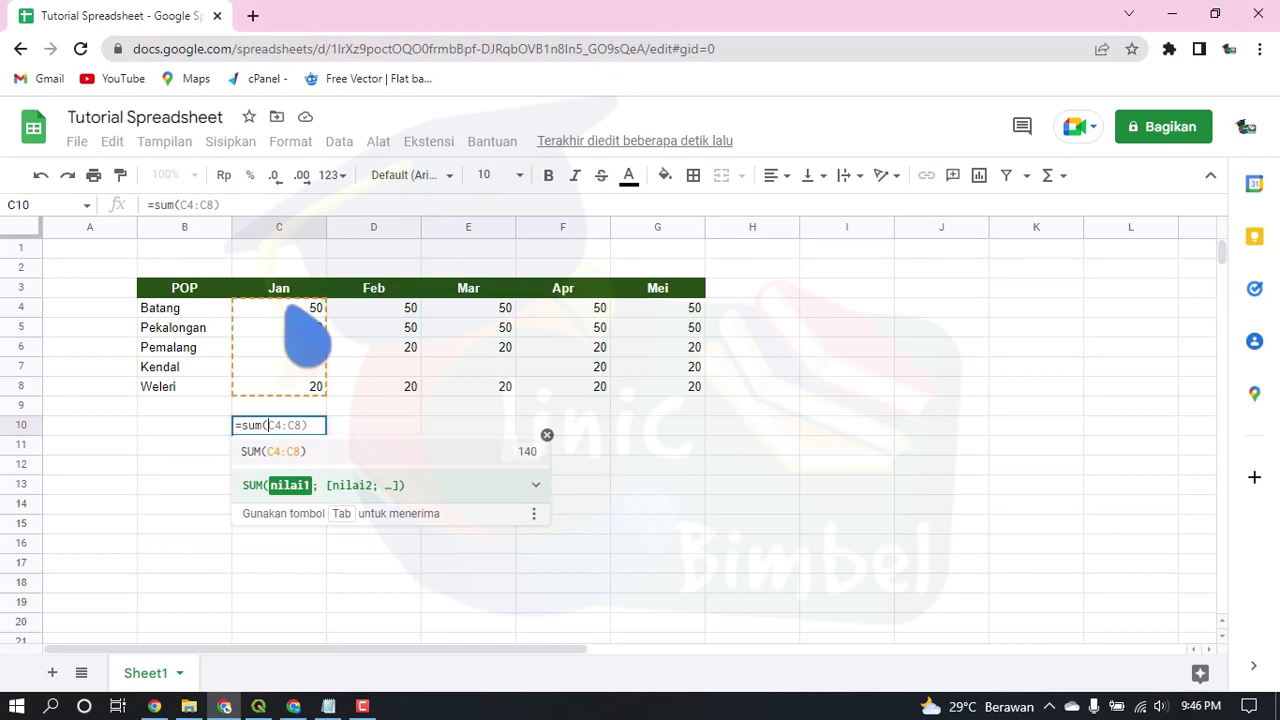
pyautogui.moveTo(305, 310); pyautogui.dragTo(300, 390)
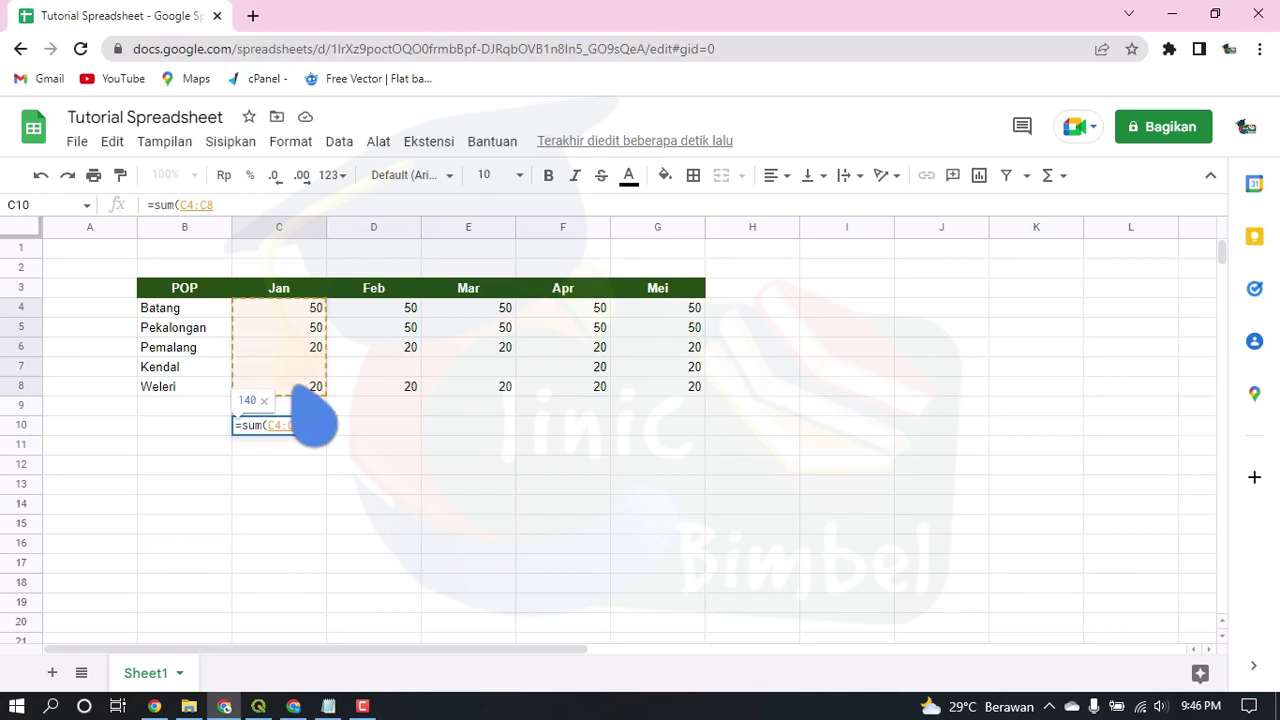
pyautogui.write(')')
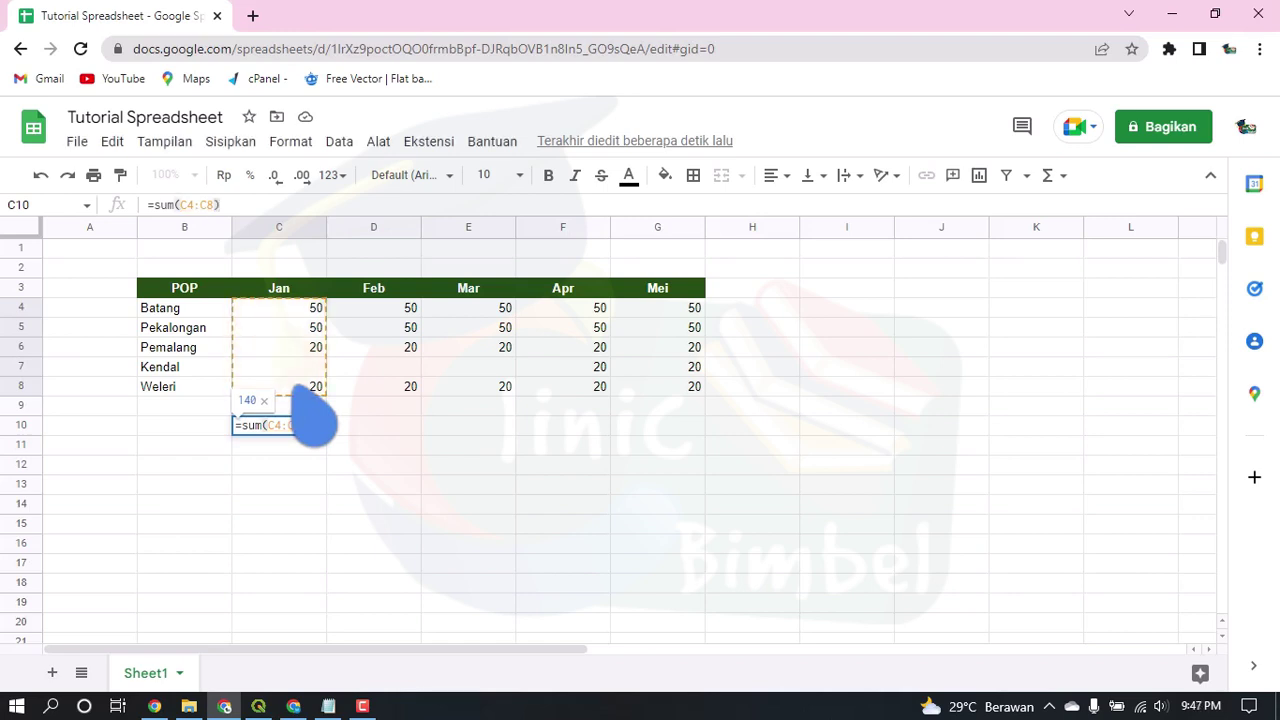
pyautogui.press('Return')
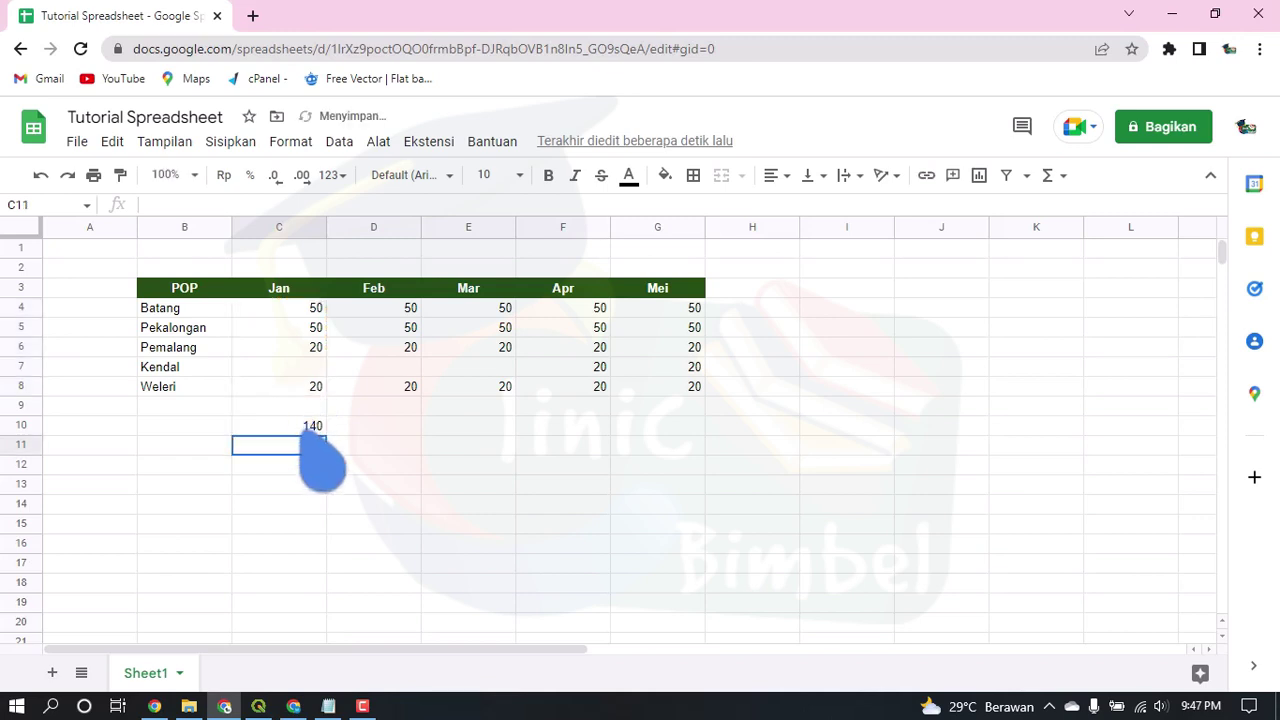
pyautogui.click(308, 426)
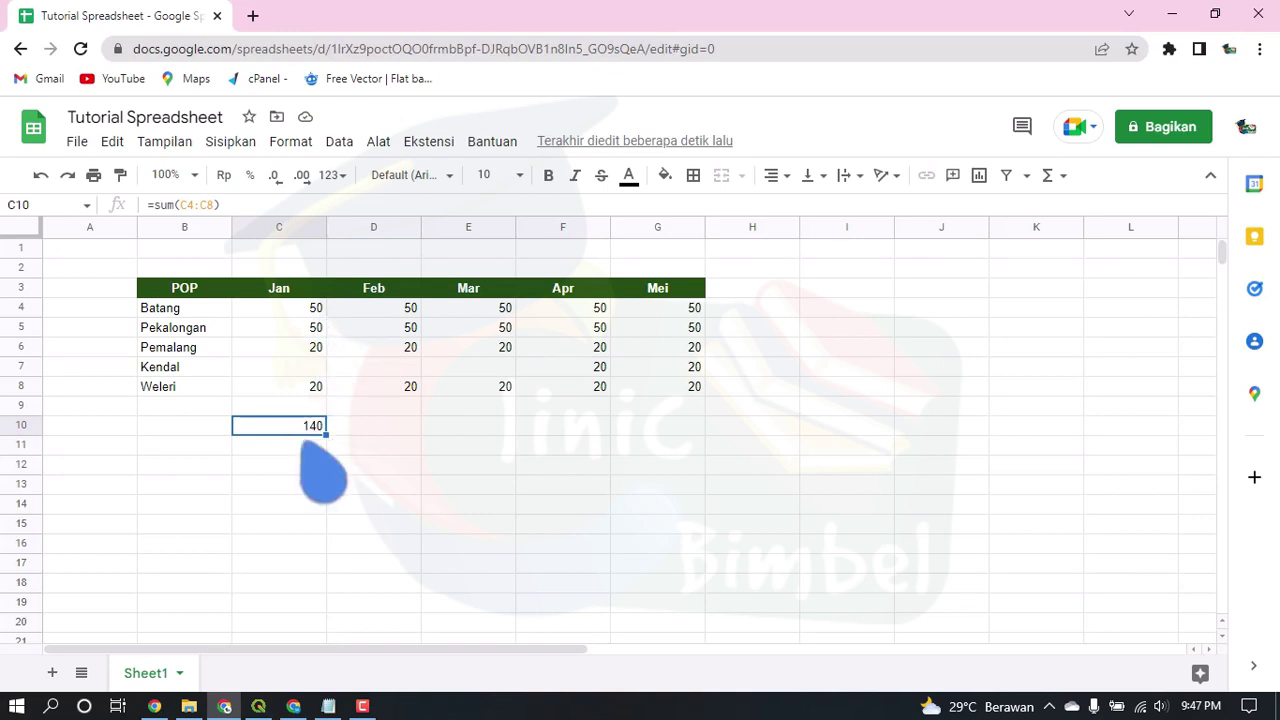
# Step: Sum the Batang row in cell H4 with =sum(C4:G4), decline the autofill suggestion, and check the formula
pyautogui.click(765, 292)
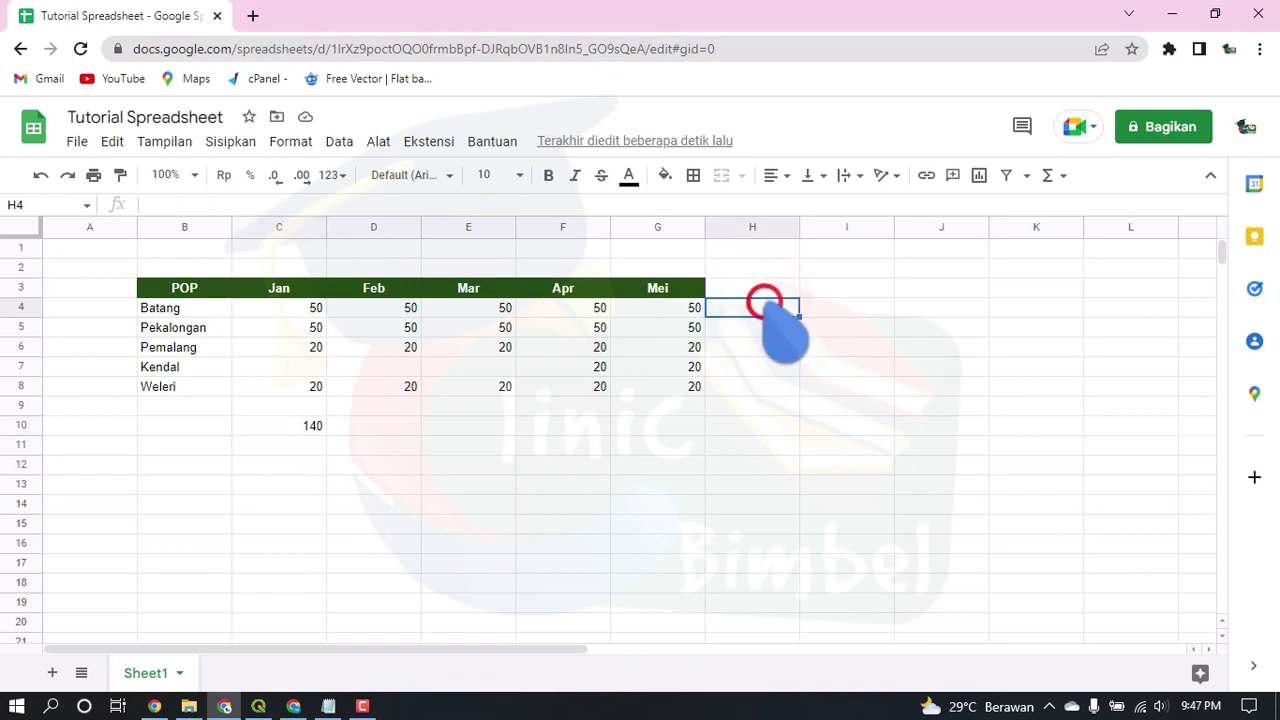
pyautogui.click(771, 306)
pyautogui.write('=')
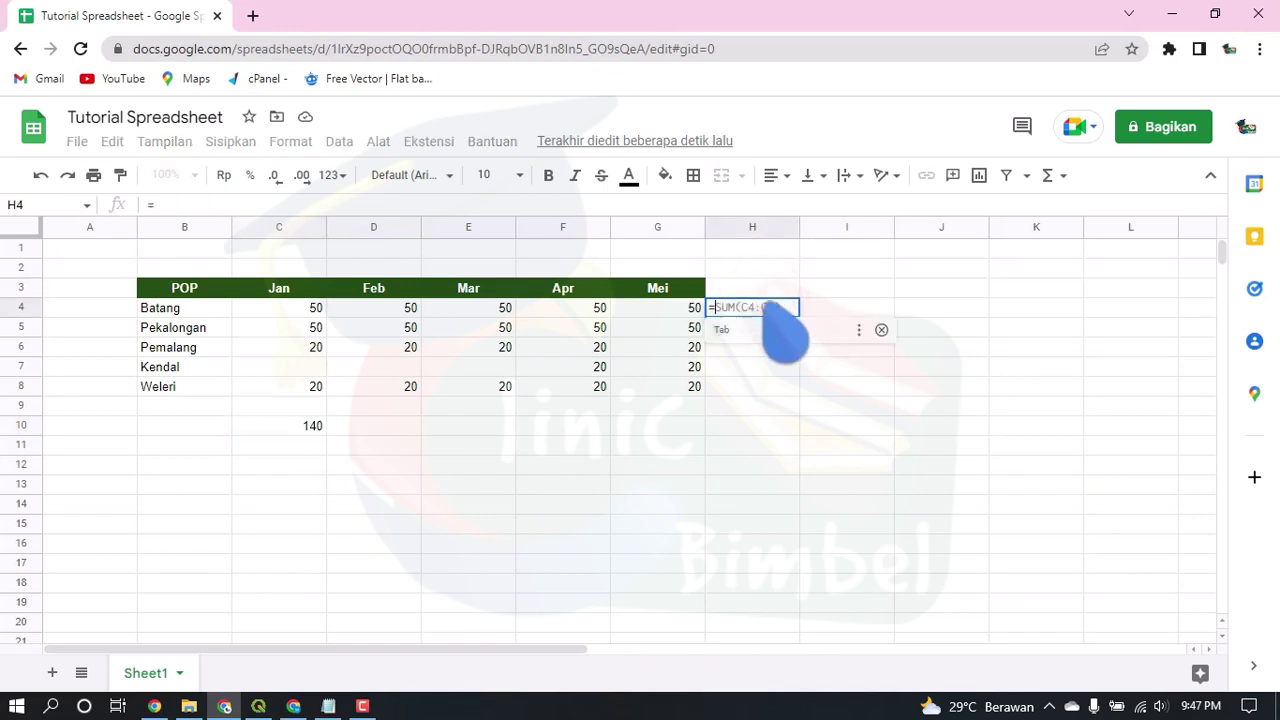
pyautogui.write('sum(')
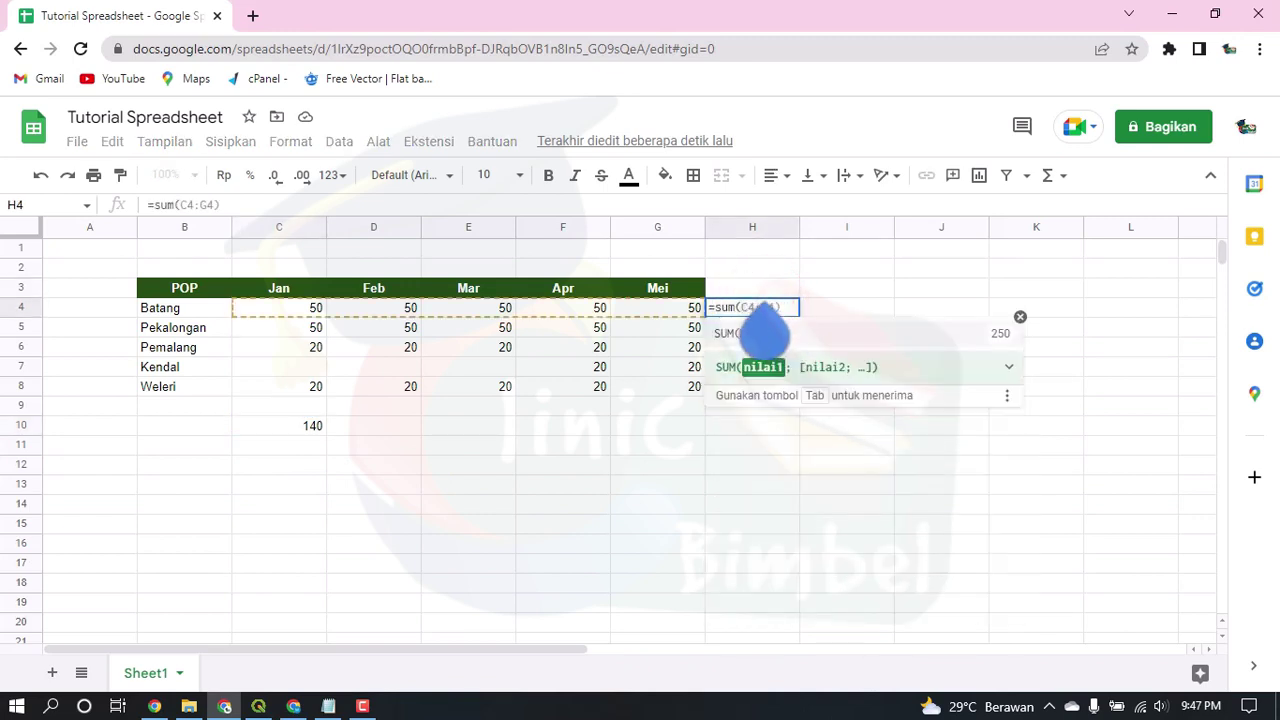
pyautogui.moveTo(279, 308); pyautogui.dragTo(662, 310)
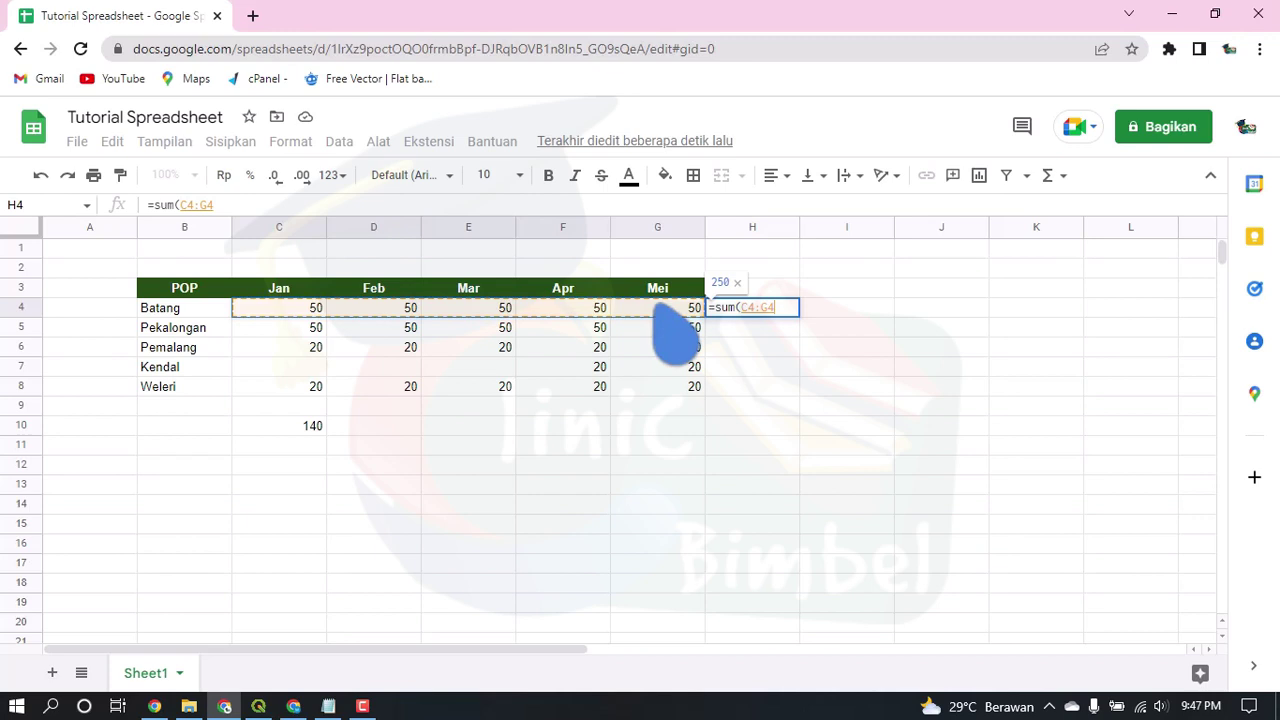
pyautogui.press('Return')
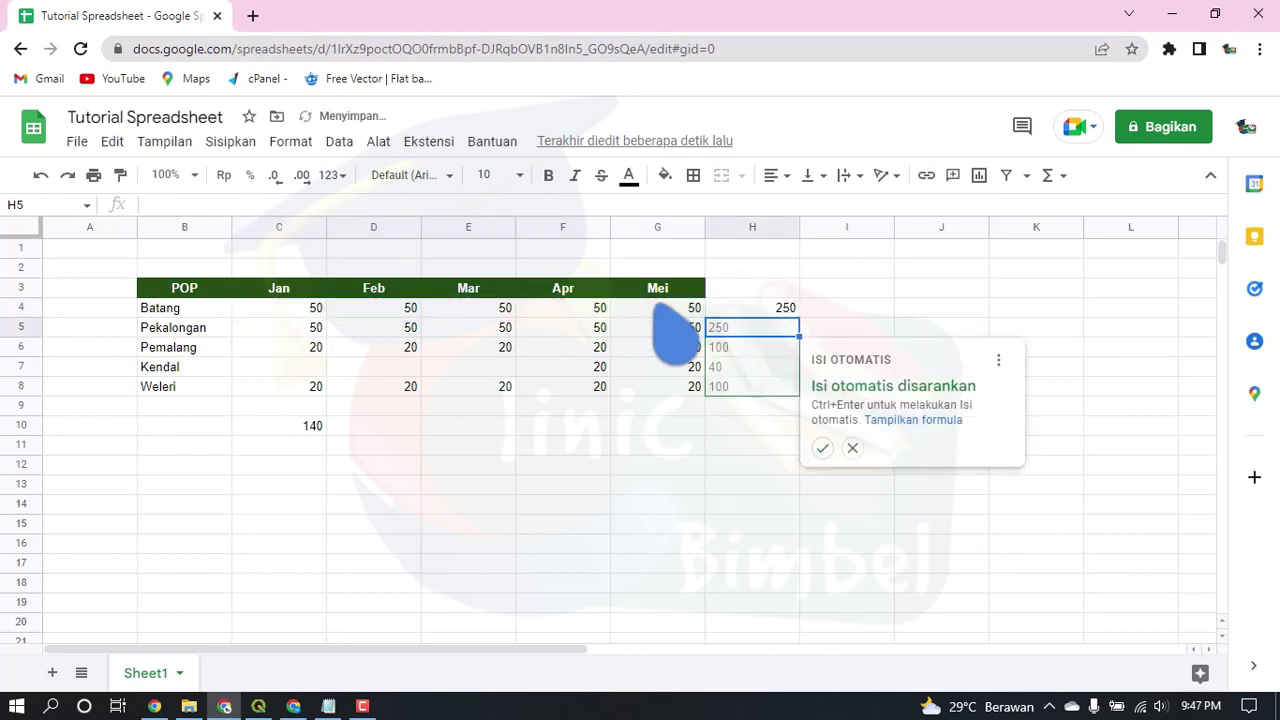
pyautogui.click(850, 447)
pyautogui.click(767, 304)
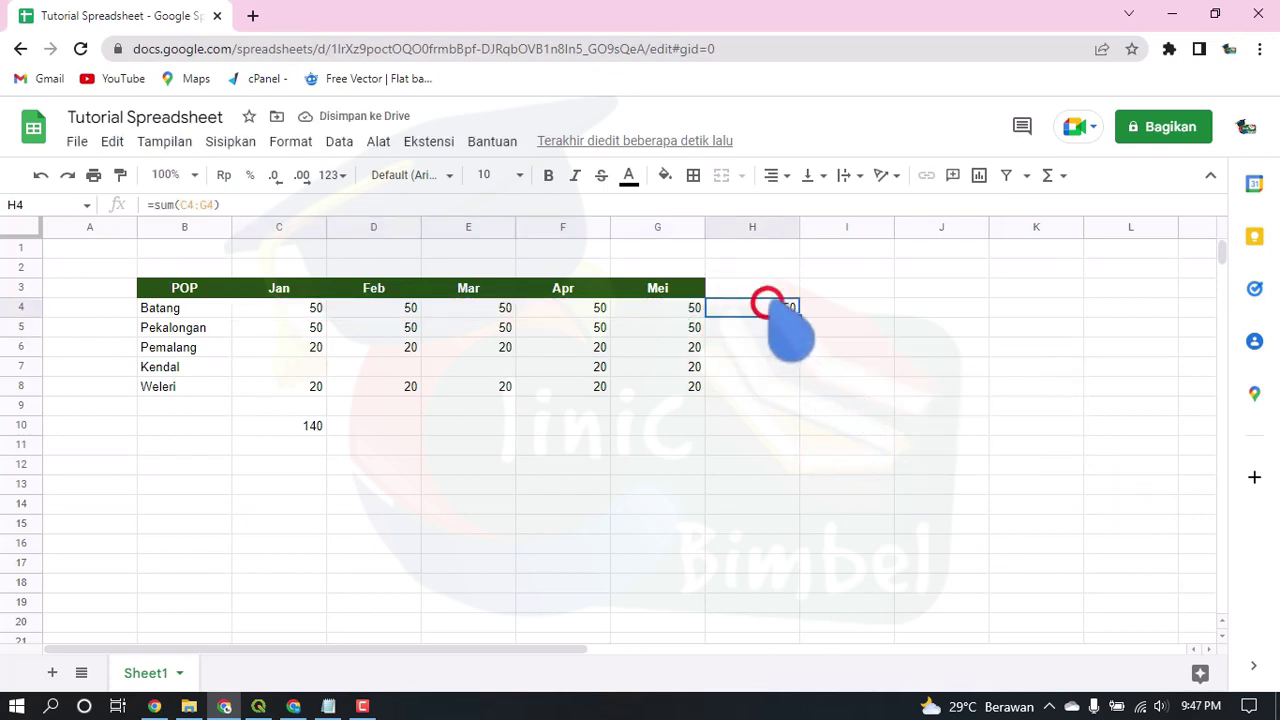
# Step: Examine the Batang row's monthly values, the formula in C10, and the row 4 to 8 values in the Jan, Feb, Mar and Mei columns
pyautogui.click(312, 308)
pyautogui.press('Right')
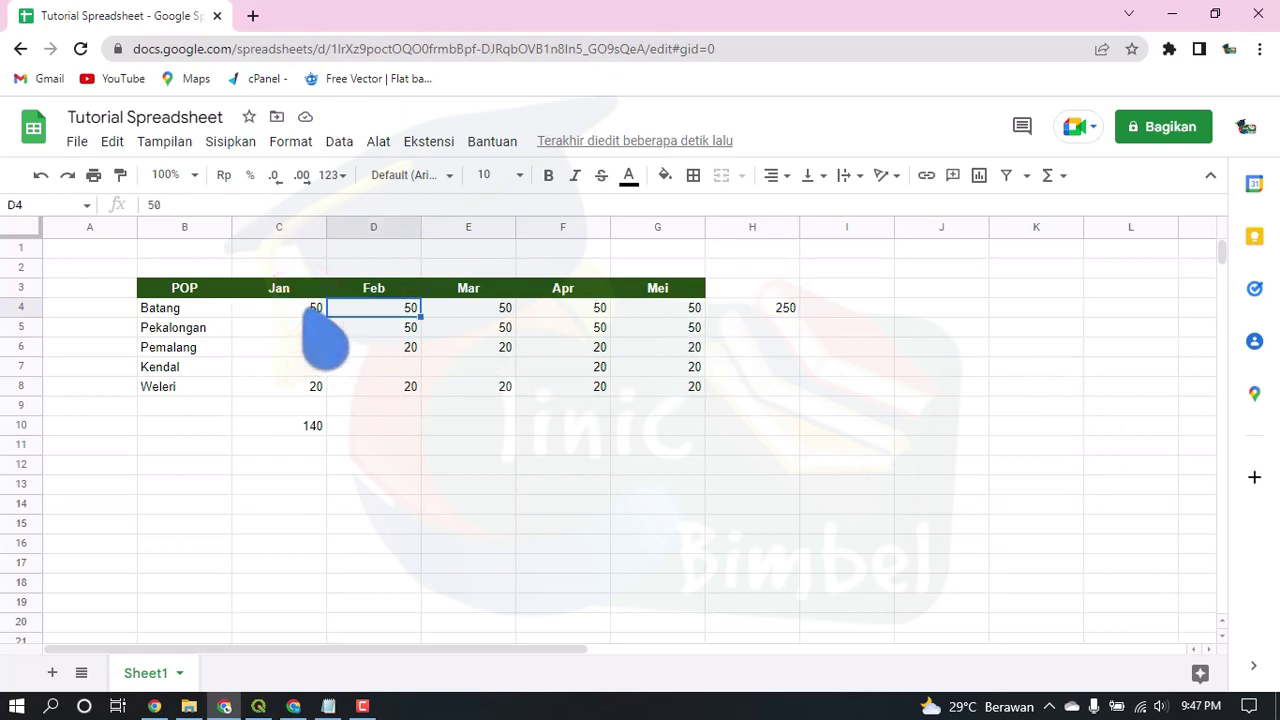
pyautogui.press('Right')
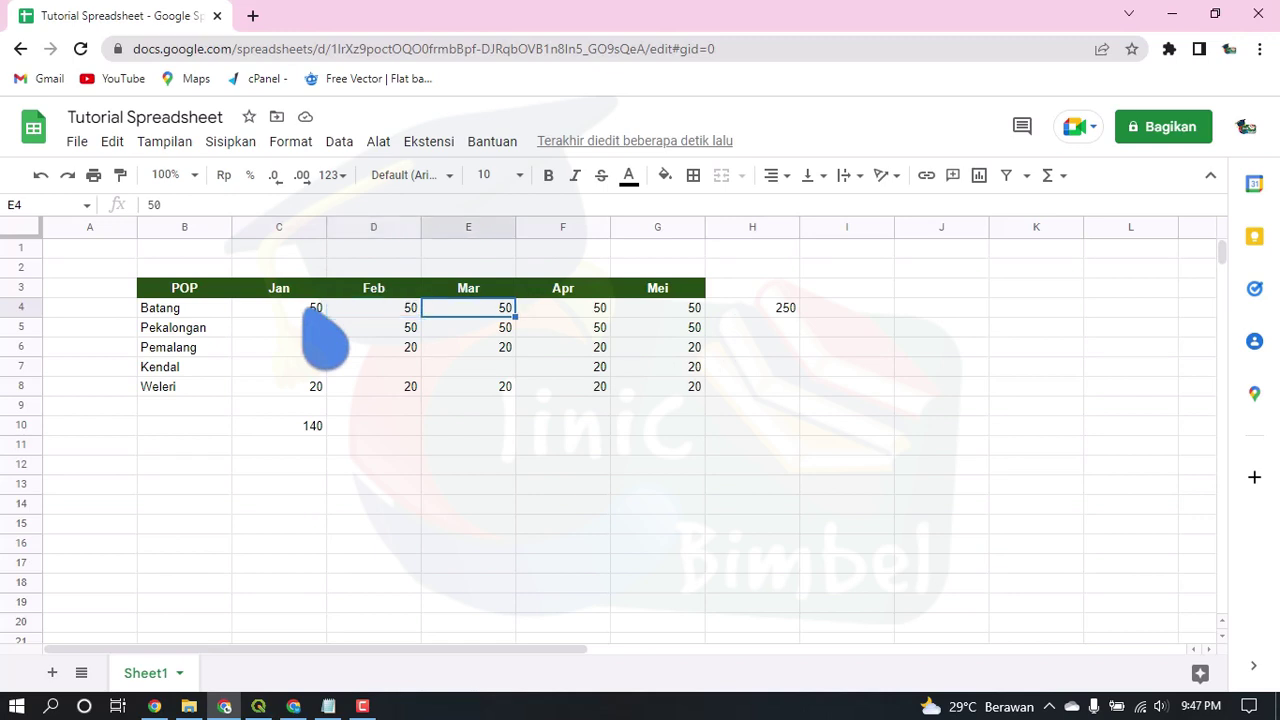
pyautogui.press('Right')
pyautogui.press('Right')
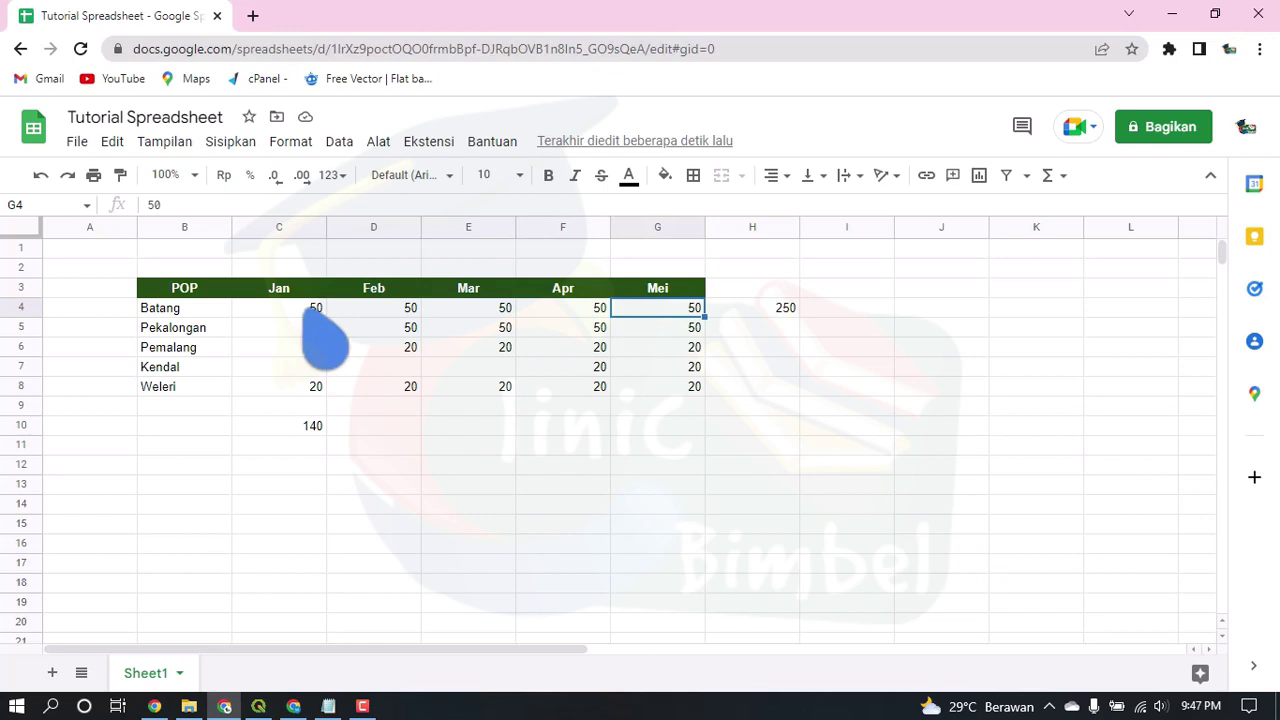
pyautogui.click(318, 425)
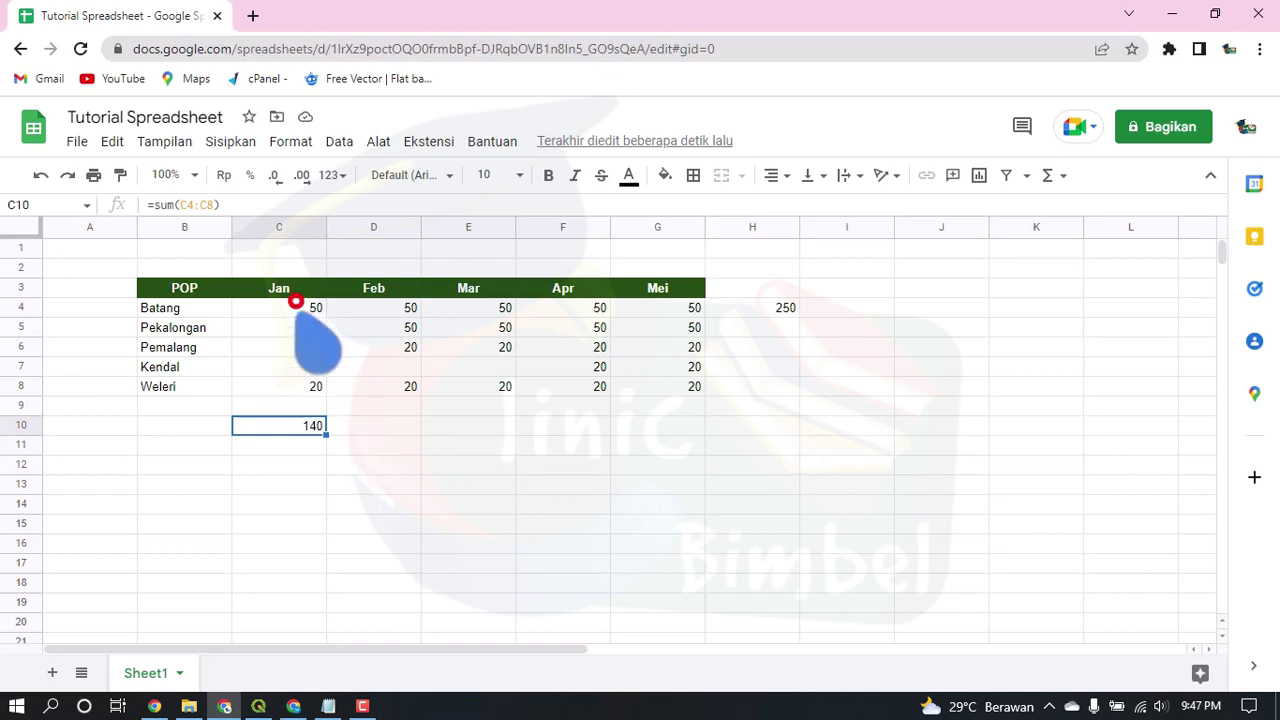
pyautogui.moveTo(296, 300); pyautogui.dragTo(305, 386)
pyautogui.moveTo(410, 307); pyautogui.dragTo(408, 385)
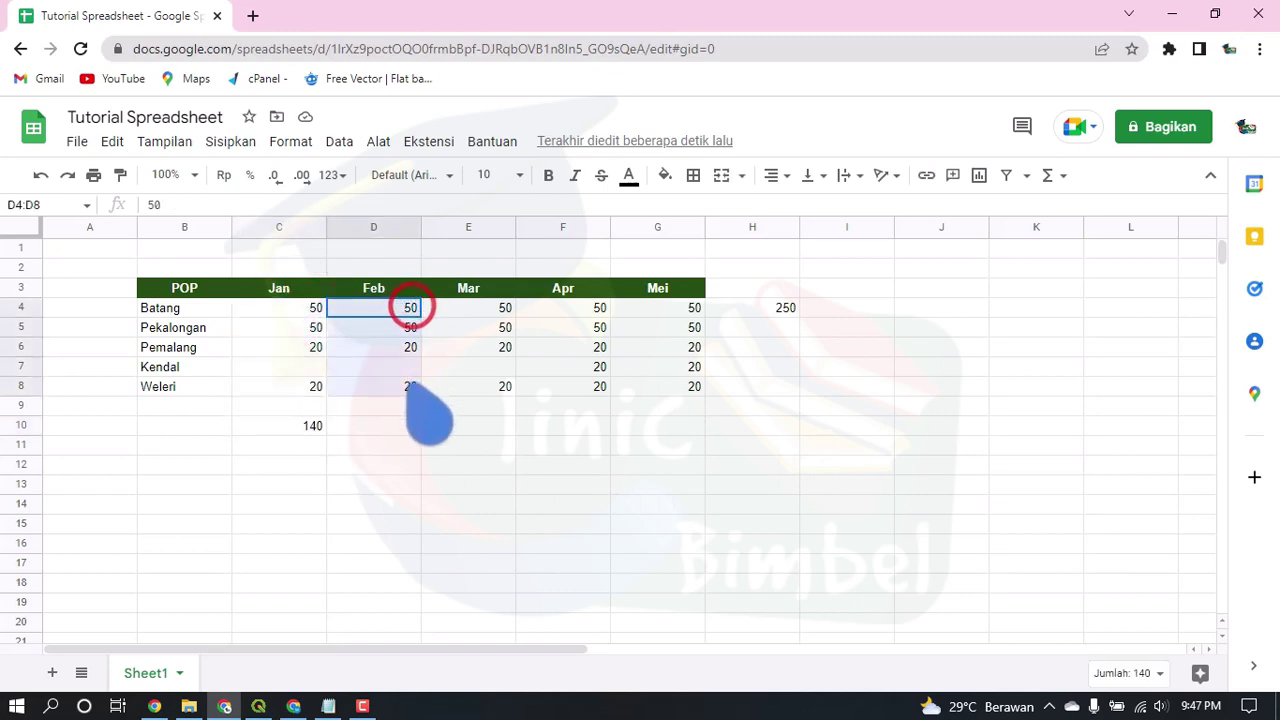
pyautogui.moveTo(471, 307); pyautogui.dragTo(495, 388)
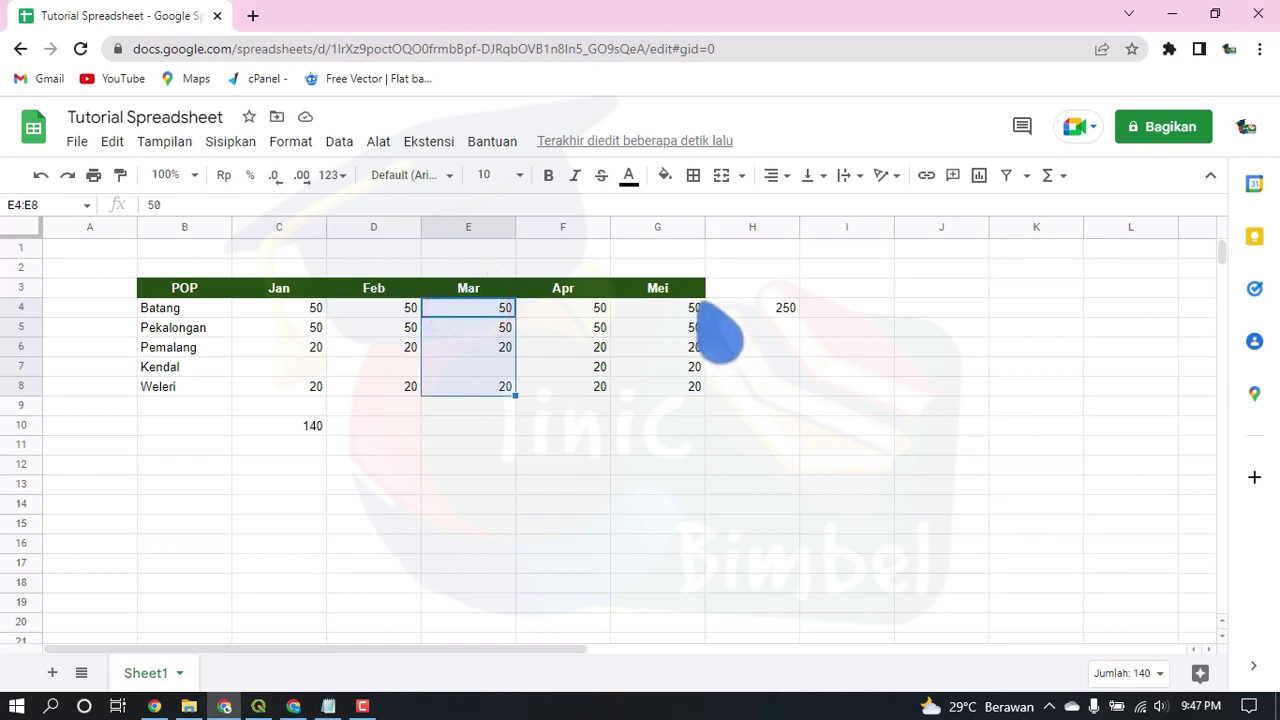
pyautogui.moveTo(690, 307); pyautogui.dragTo(695, 386)
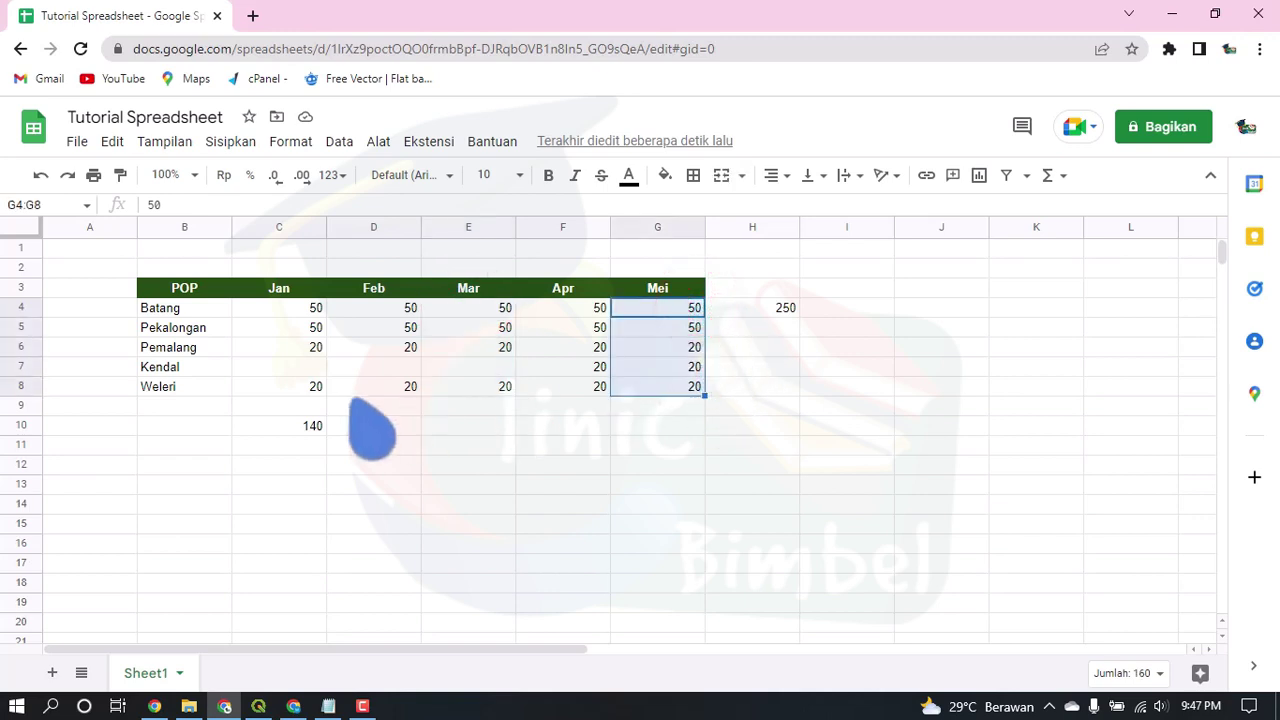
# Step: Fill the Jan total formula from C10 across to G10, and check the copied formulas for Feb through Mei
pyautogui.click(314, 425)
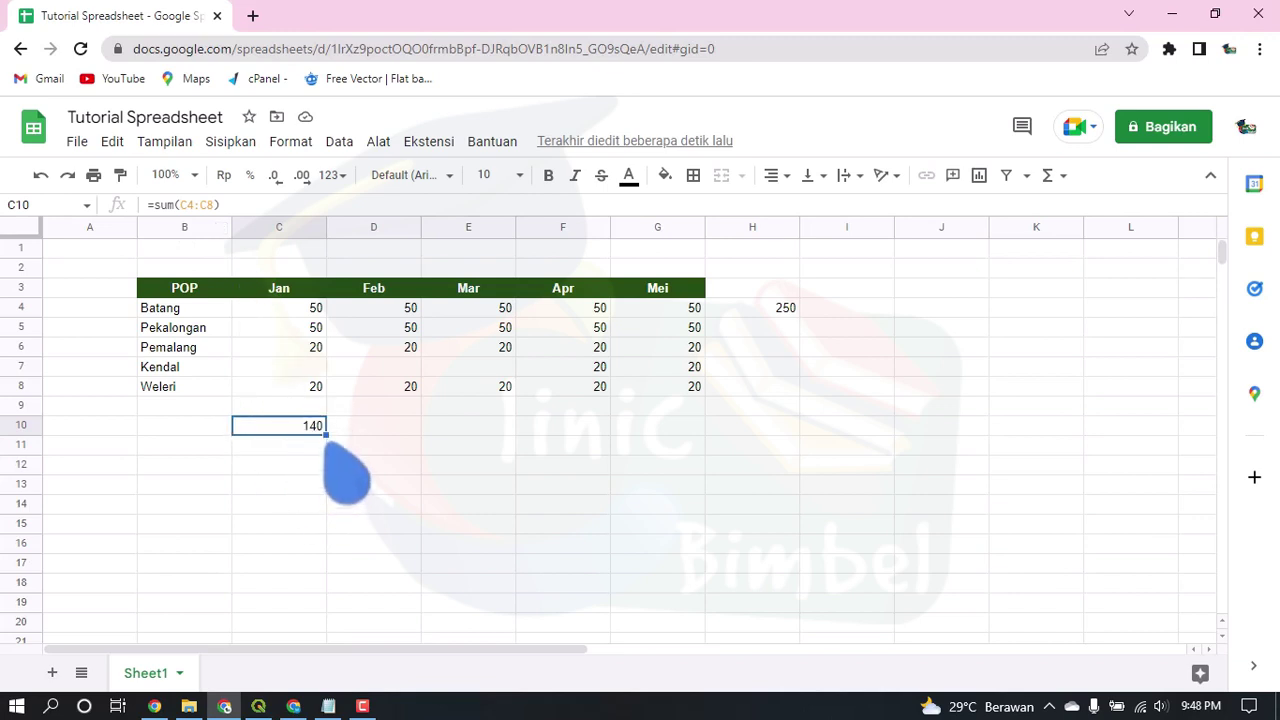
pyautogui.moveTo(326, 433); pyautogui.dragTo(675, 437)
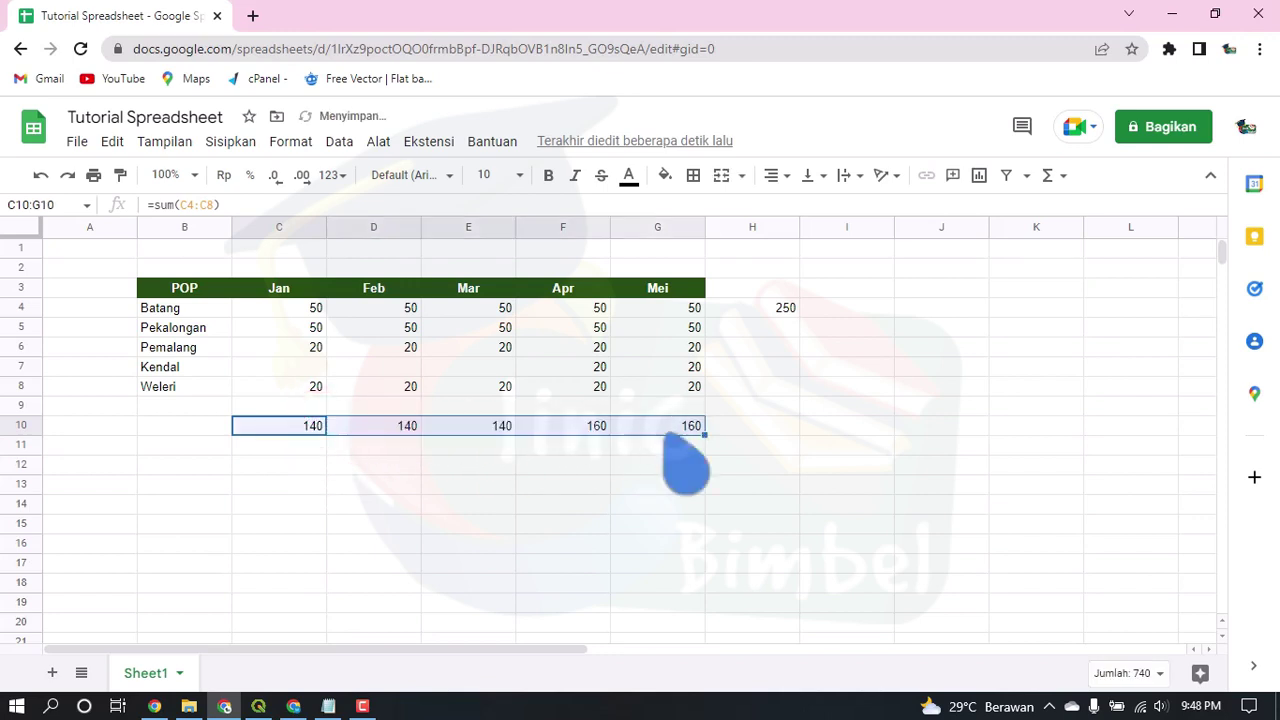
pyautogui.click(367, 425)
pyautogui.click(463, 426)
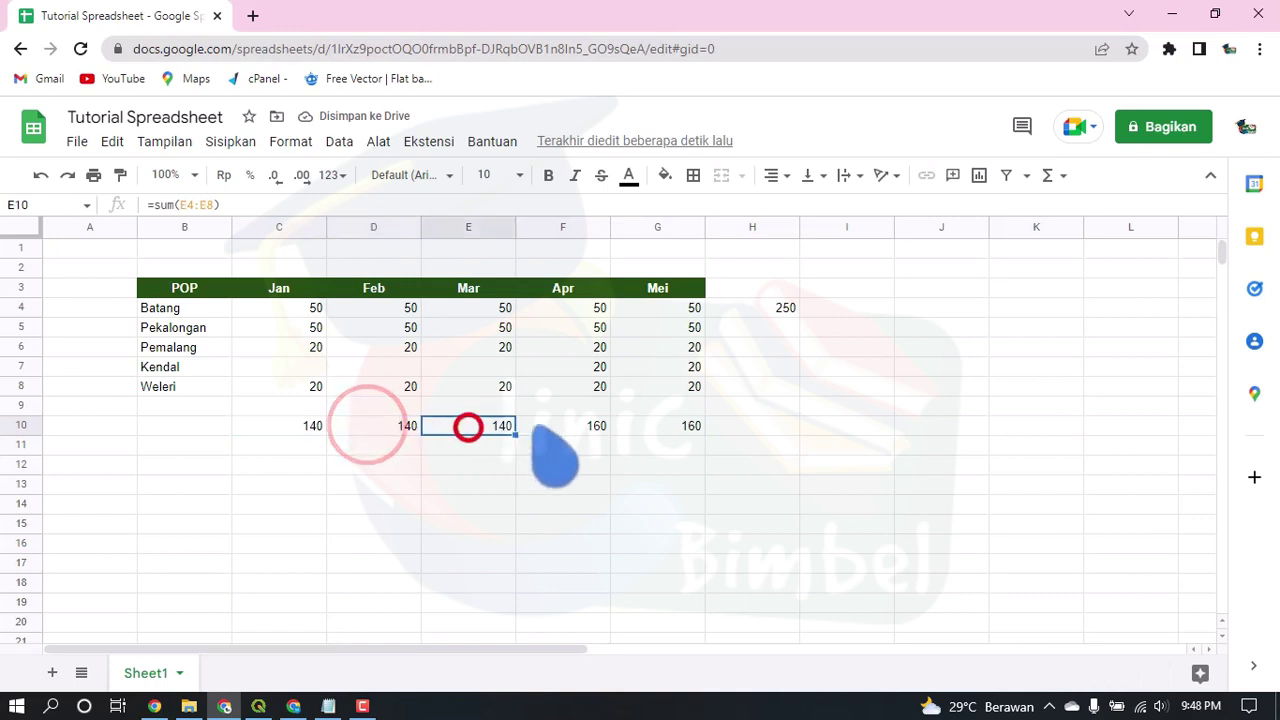
pyautogui.click(563, 426)
pyautogui.click(655, 425)
# Step: Review the Apr and Mei column values, and check the total formulas in cells F10 and D10
pyautogui.moveTo(582, 304); pyautogui.dragTo(592, 388)
pyautogui.moveTo(694, 313); pyautogui.dragTo(700, 386)
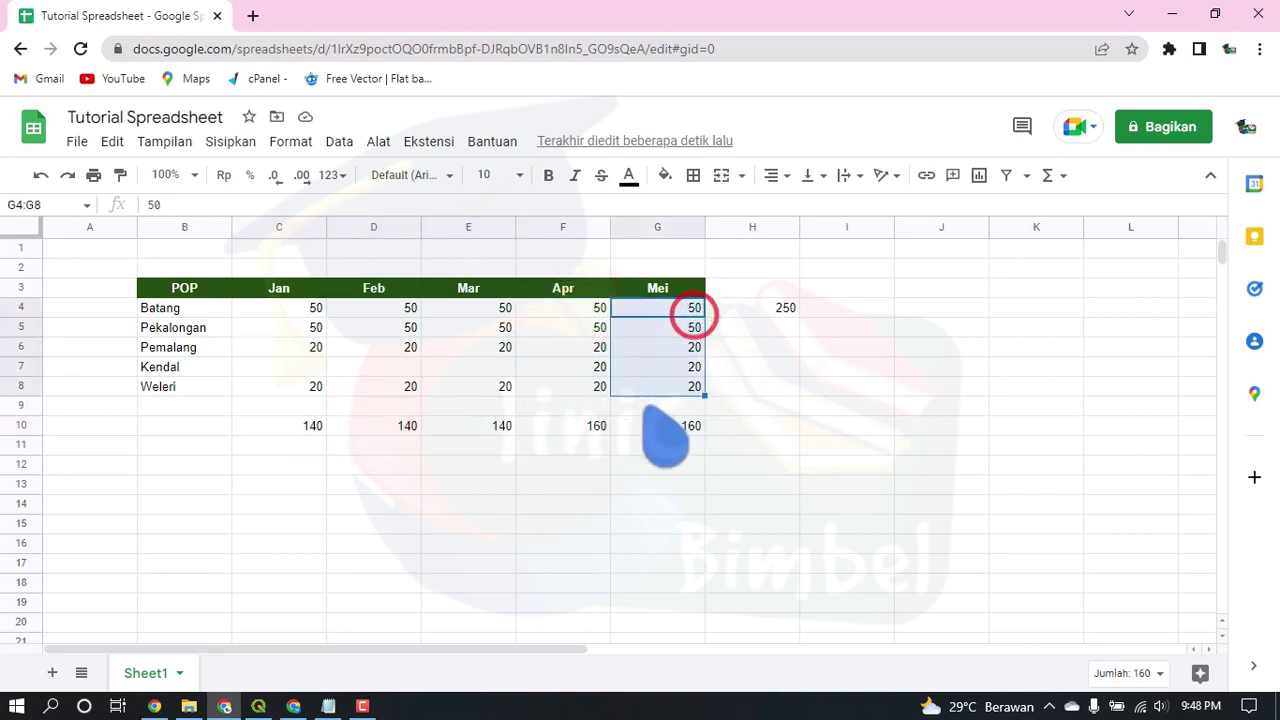
pyautogui.doubleClick(580, 425)
pyautogui.click(221, 205)
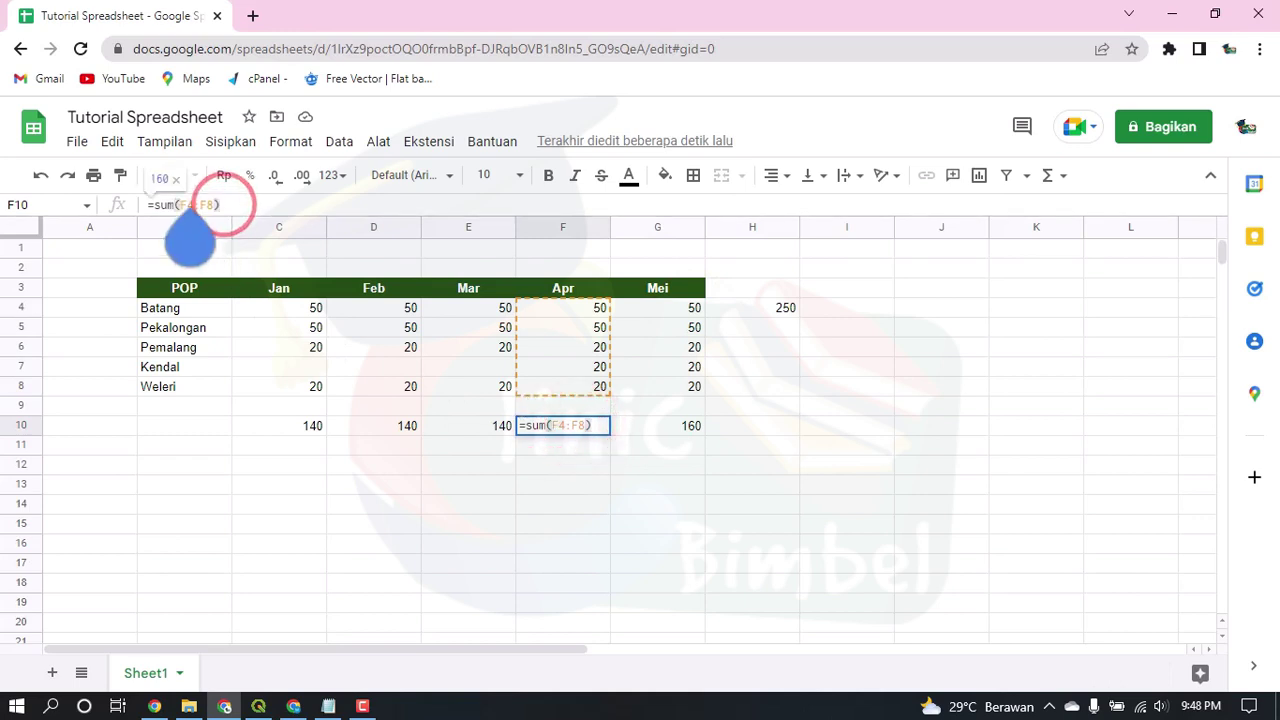
pyautogui.press('Return')
pyautogui.click(406, 428)
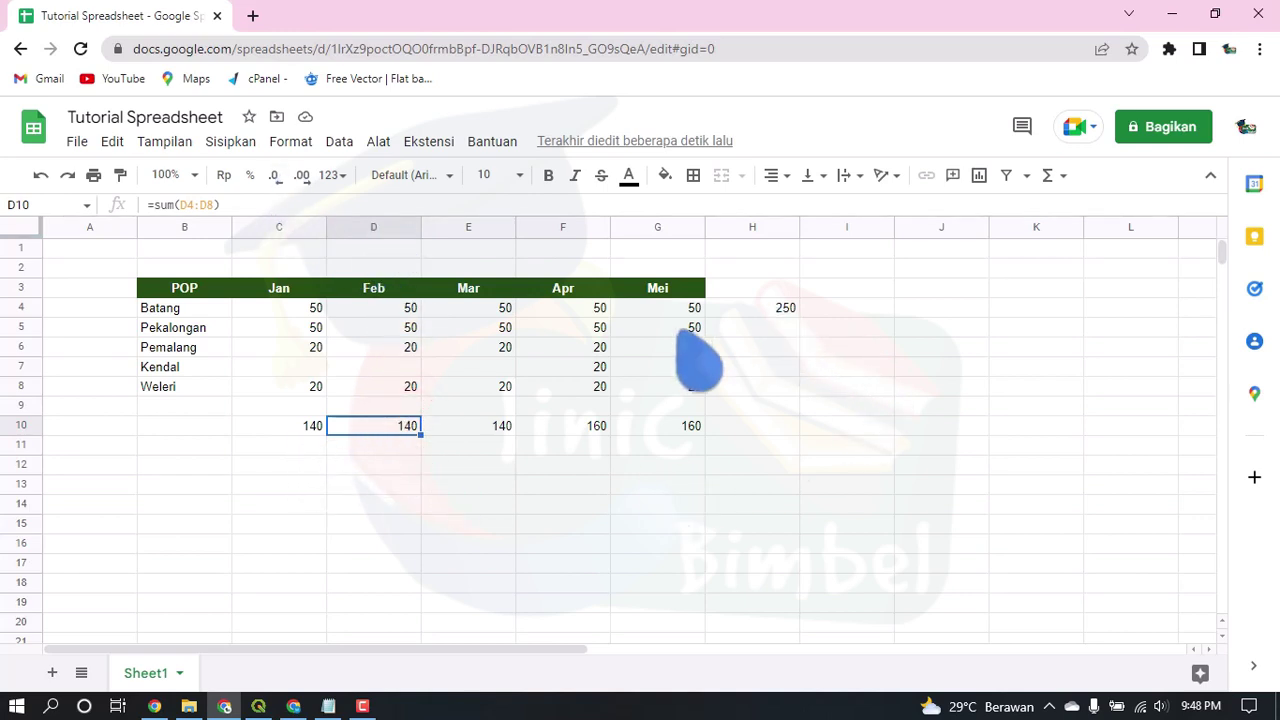
# Step: Fill the Batang row total from H4 down to H10, and check the H10 formula against the column totals
pyautogui.click(750, 309)
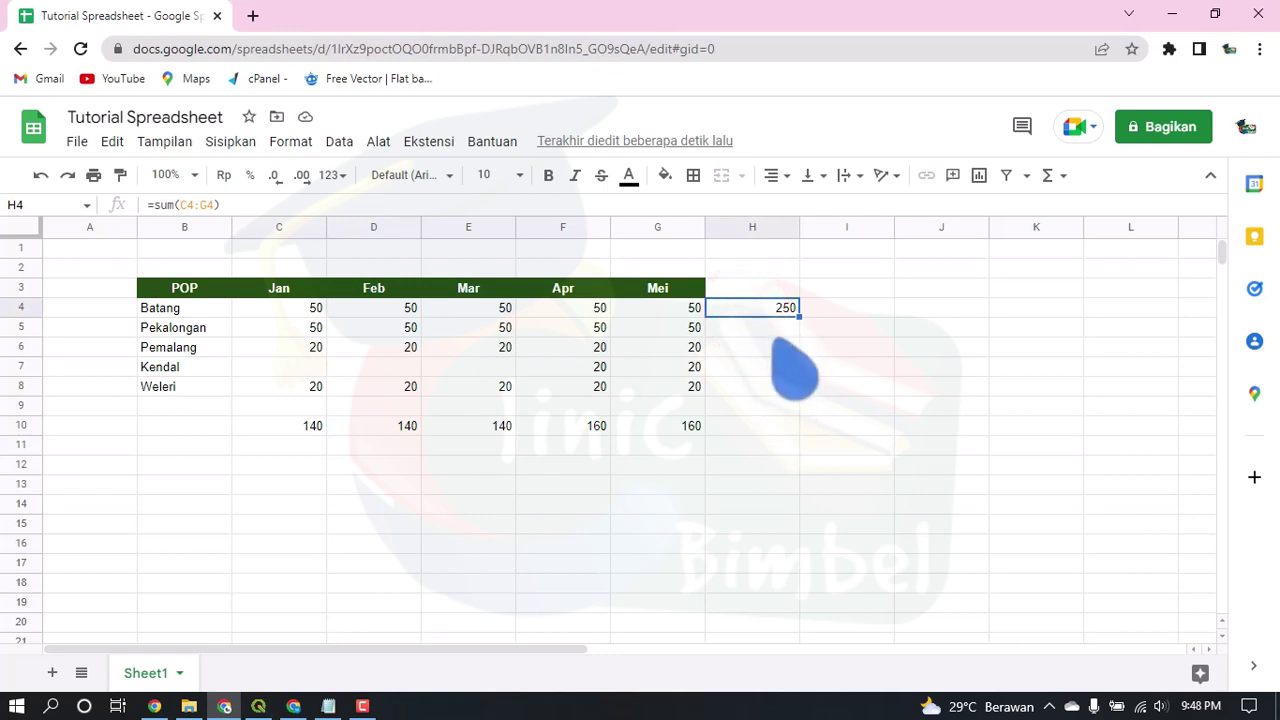
pyautogui.moveTo(799, 314); pyautogui.dragTo(792, 427)
pyautogui.click(764, 424)
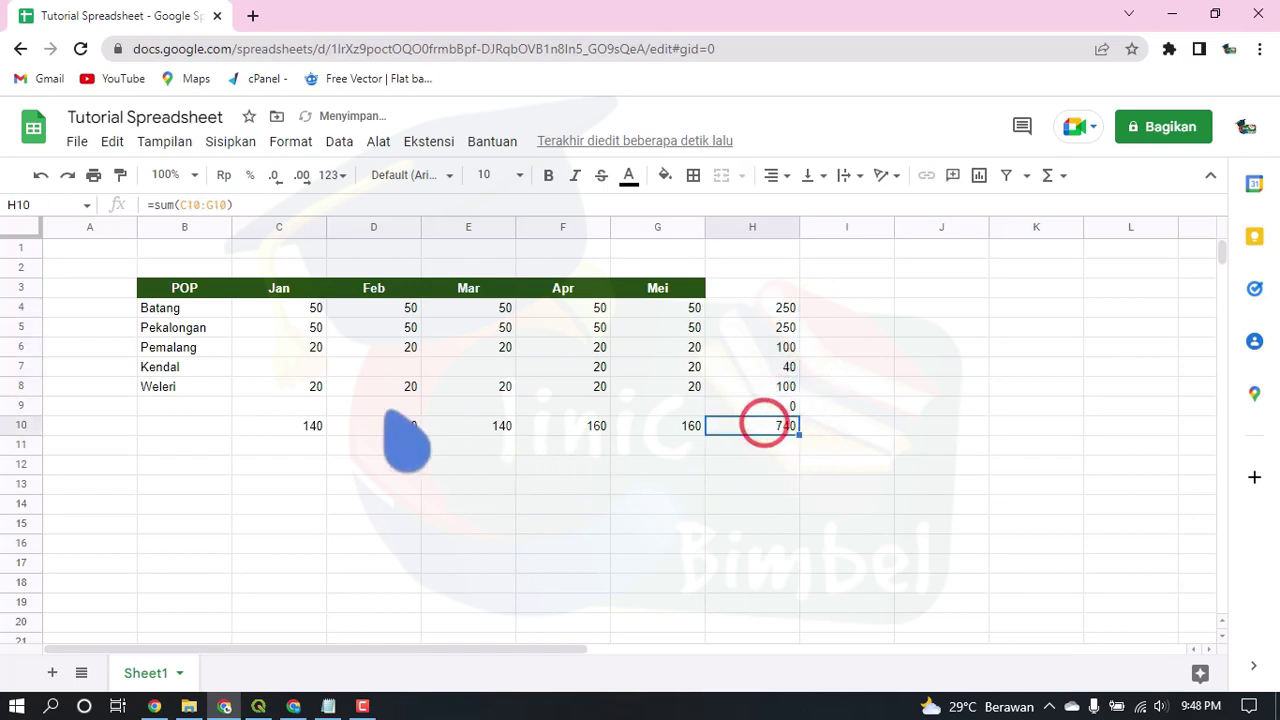
pyautogui.moveTo(310, 425); pyautogui.dragTo(697, 426)
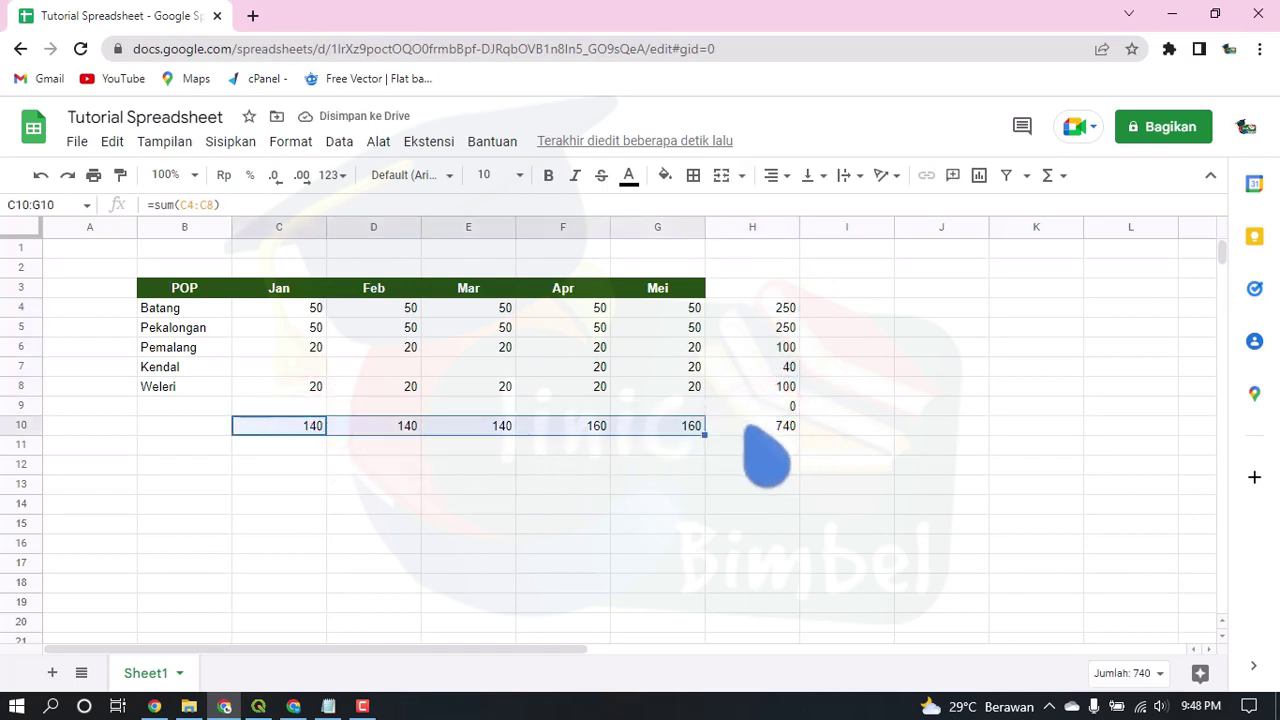
pyautogui.click(748, 425)
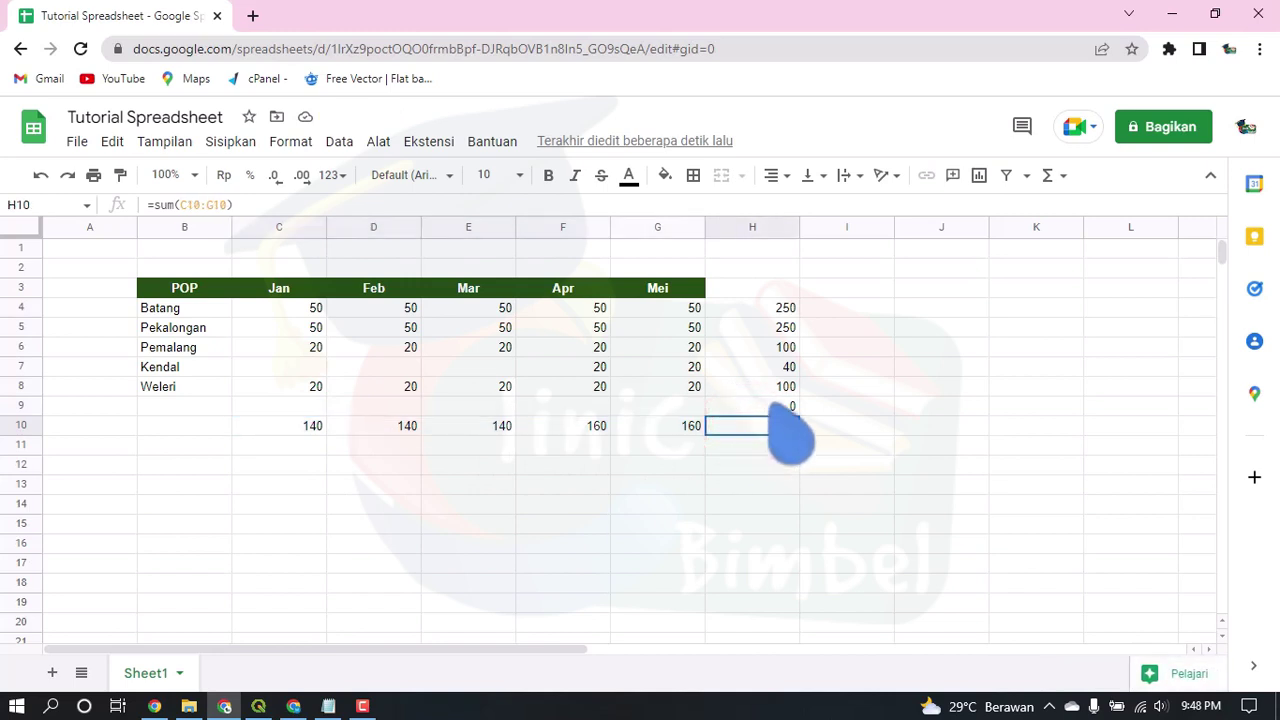
# Step: Clear the unneeded total from cell H9 beside the empty row, and review the remaining row totals in H4:H8
pyautogui.click(769, 405)
pyautogui.press('Delete')
pyautogui.moveTo(769, 307); pyautogui.dragTo(780, 392)
pyautogui.click(916, 400)
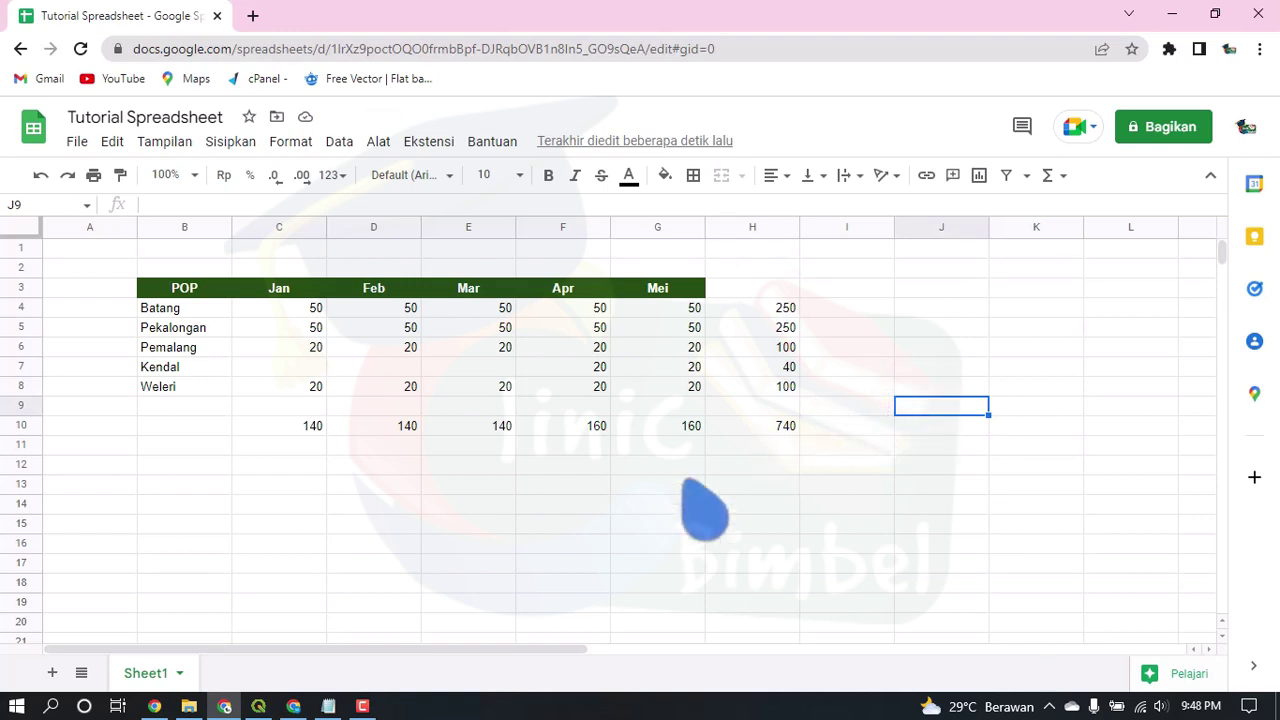
pyautogui.click(604, 482)
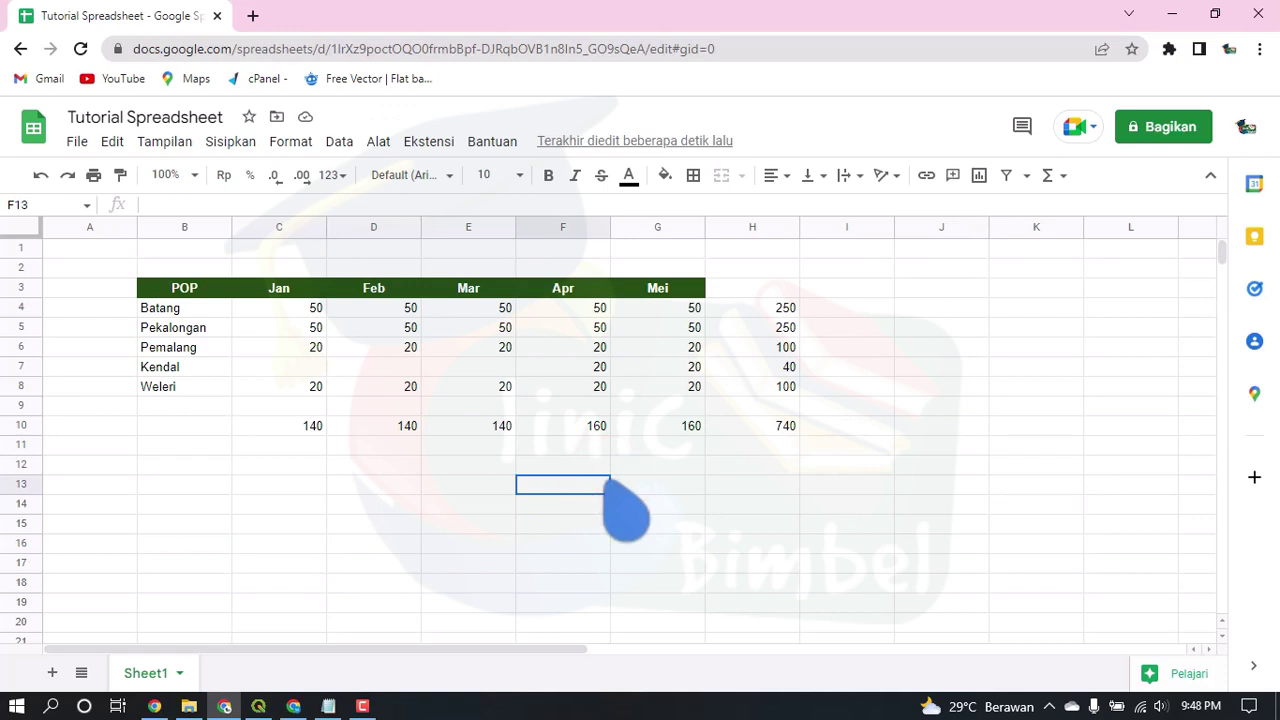
pyautogui.click(535, 463)
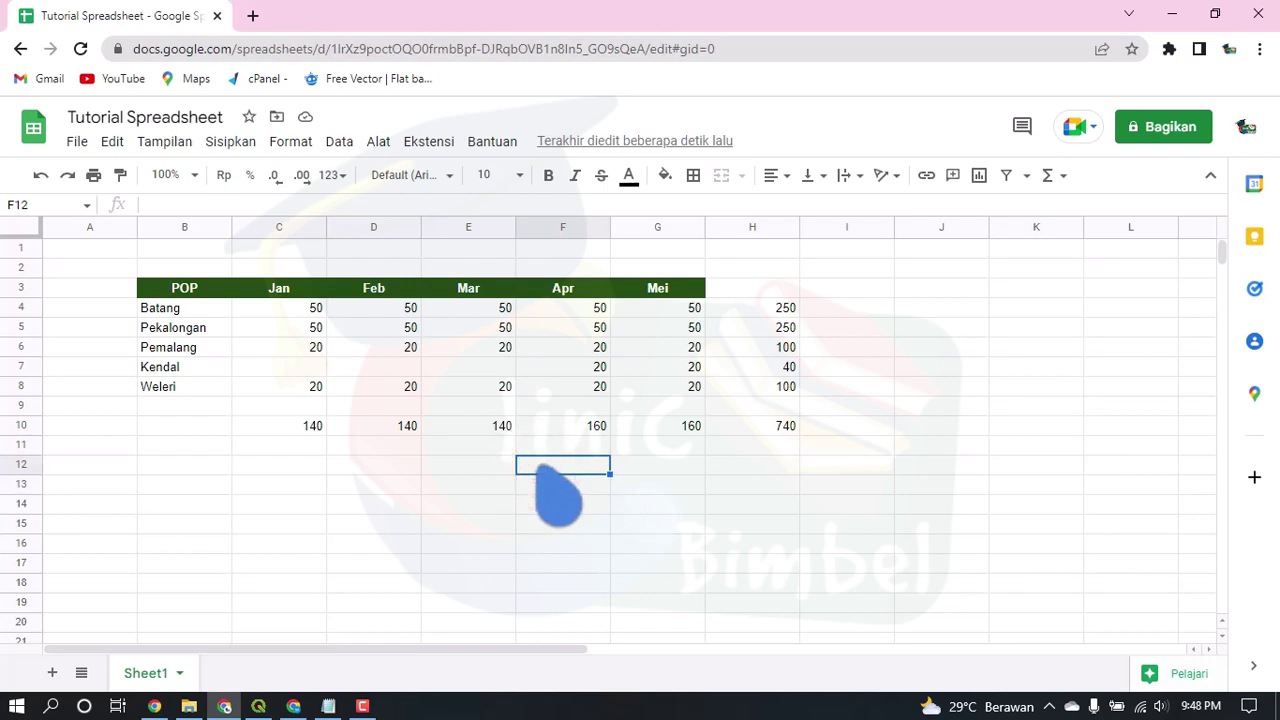